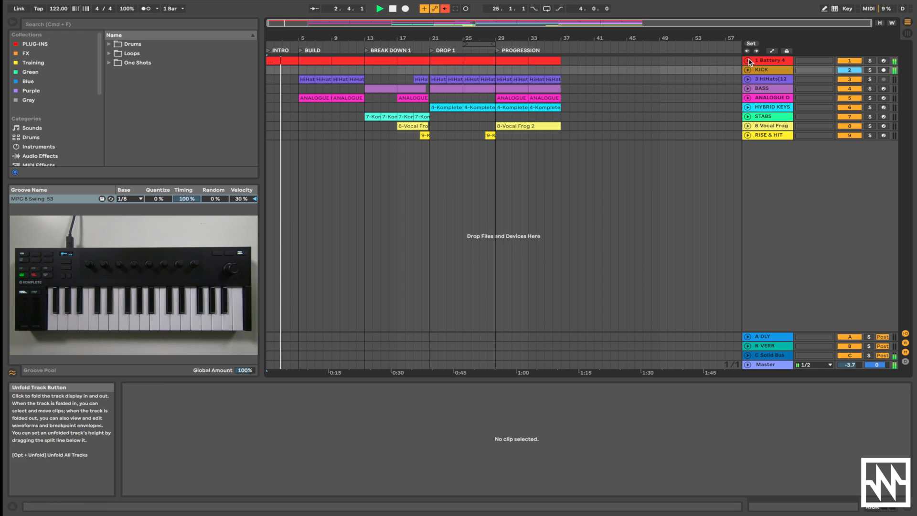
Step: Unfold all tracks in the arrangement and show the device chain of the Battery 4 track
click(748, 62)
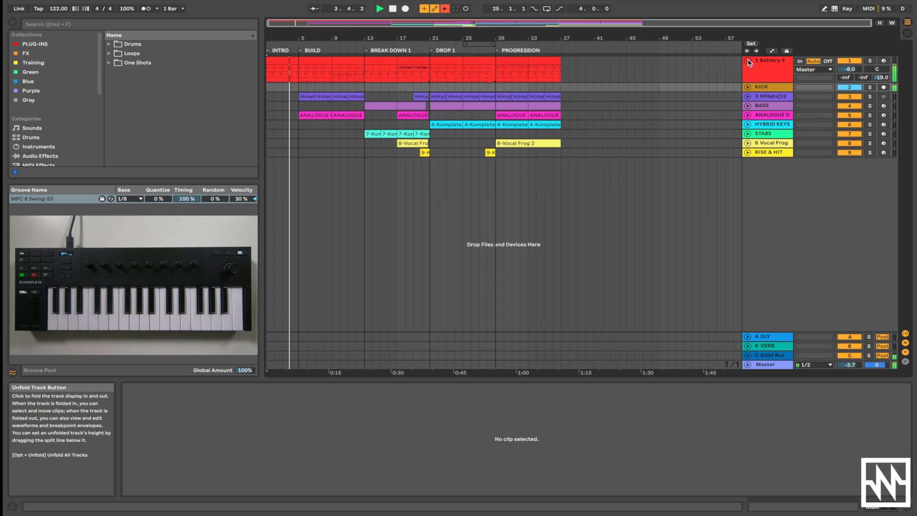
click(767, 65)
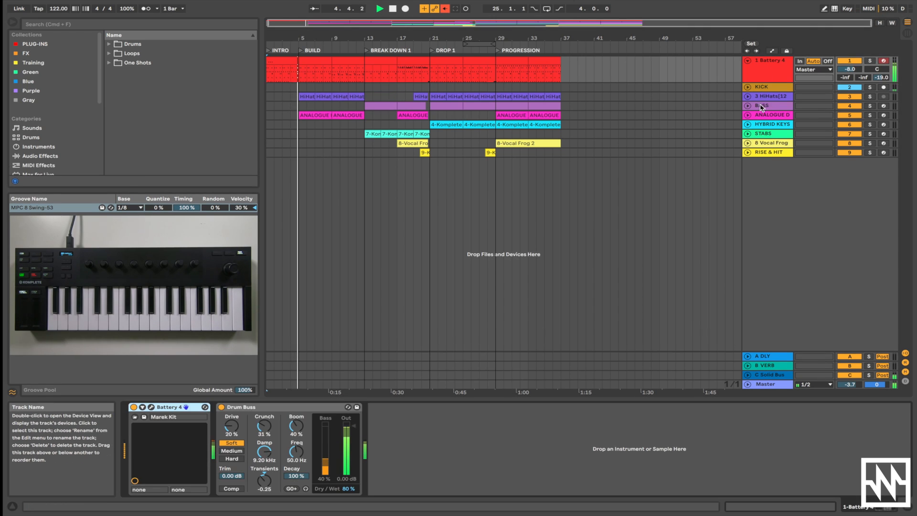
click(748, 96)
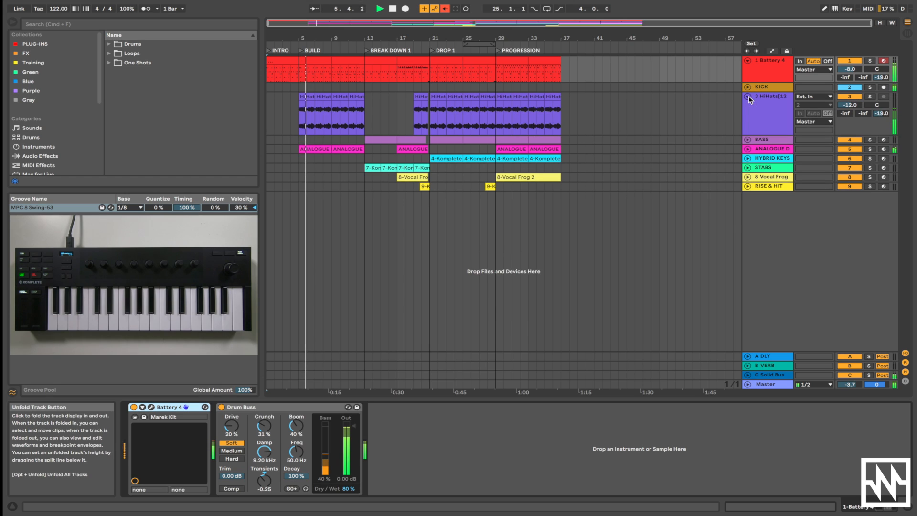
alt+click(749, 139)
scroll(649, 195, down, 2)
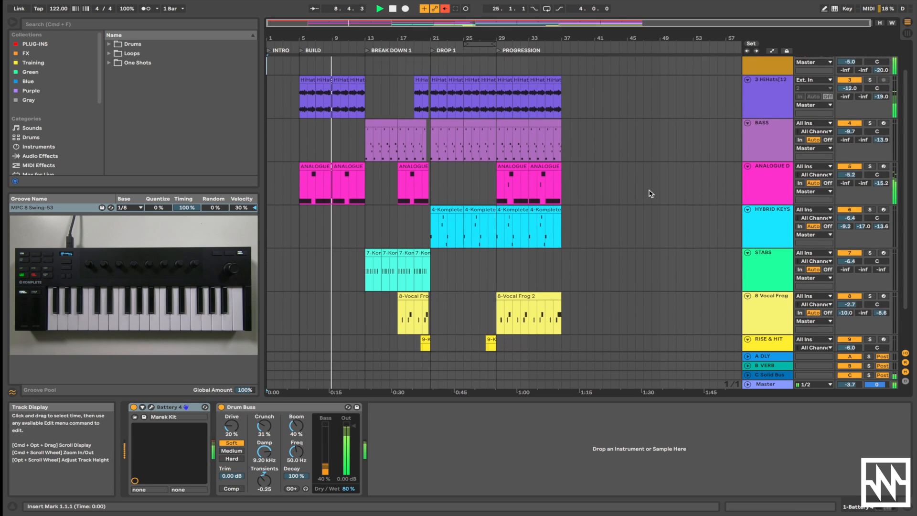
Step: Examine the arrangement's clips up close around BREAK DOWN 1 and glance at the mixer in Session View
scroll(538, 187, up, 5)
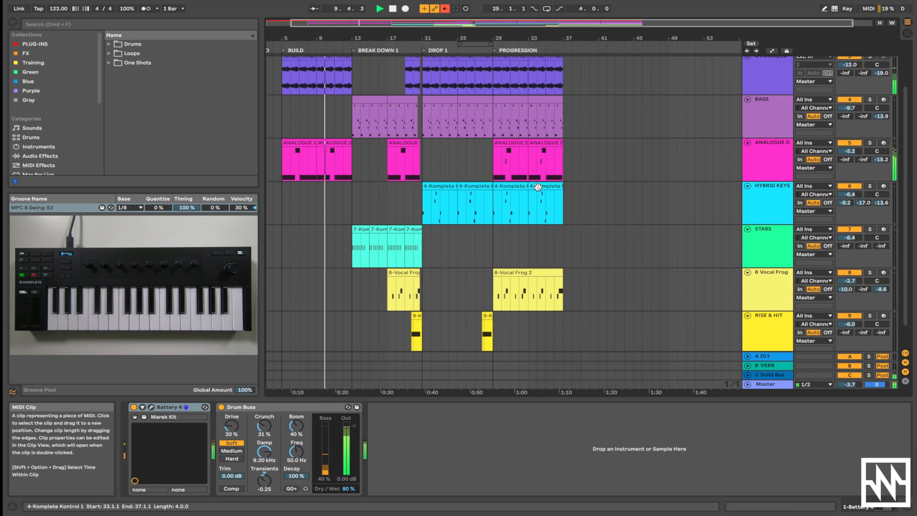
scroll(538, 186, left, 10)
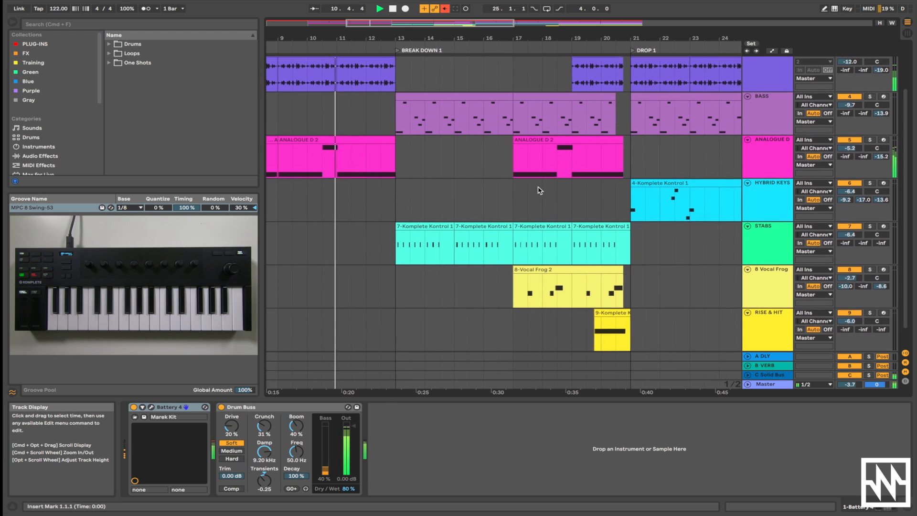
scroll(540, 190, down, 1)
scroll(540, 190, up, 4)
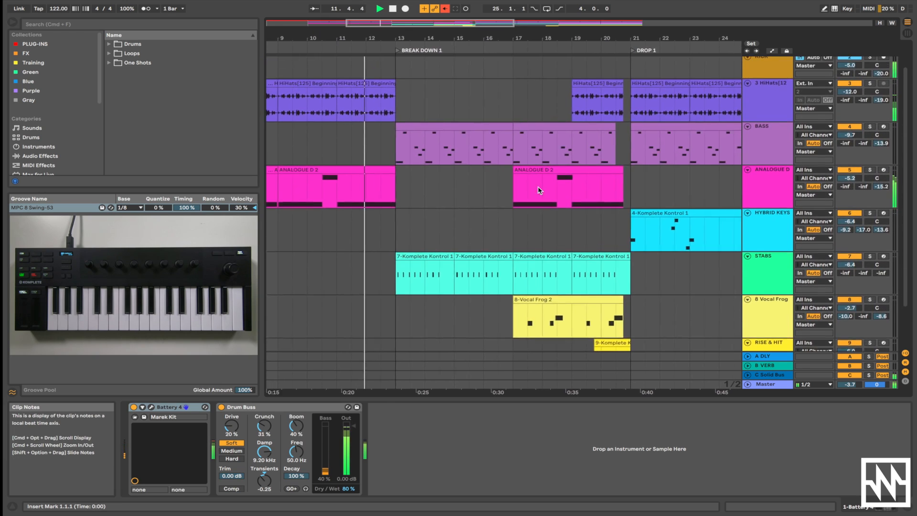
scroll(538, 190, down, 3)
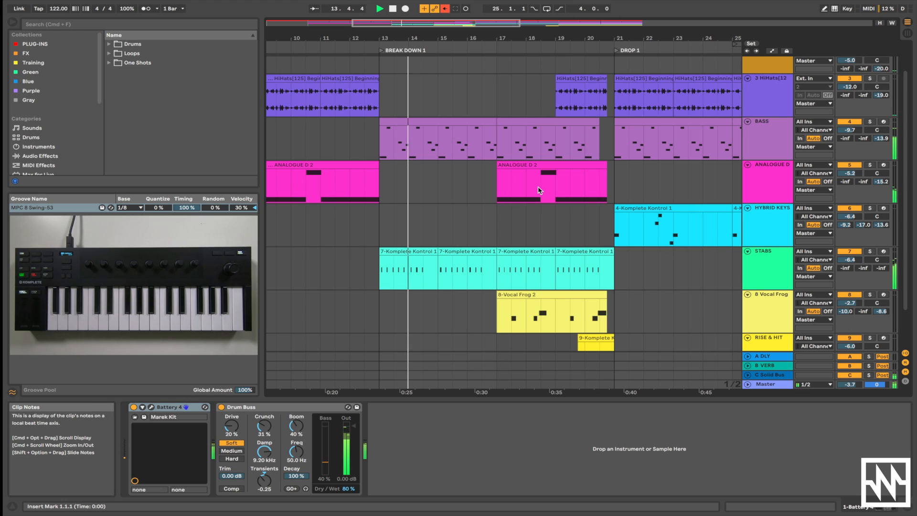
key(Tab)
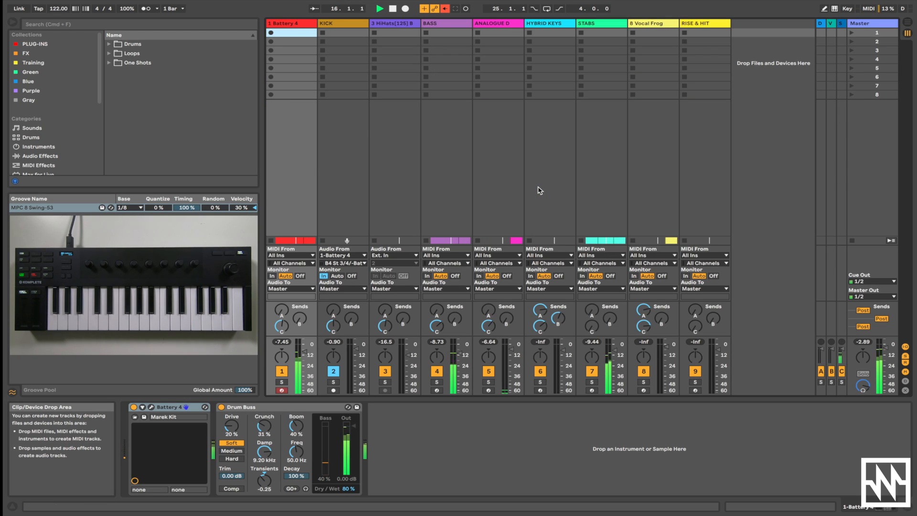
key(Tab)
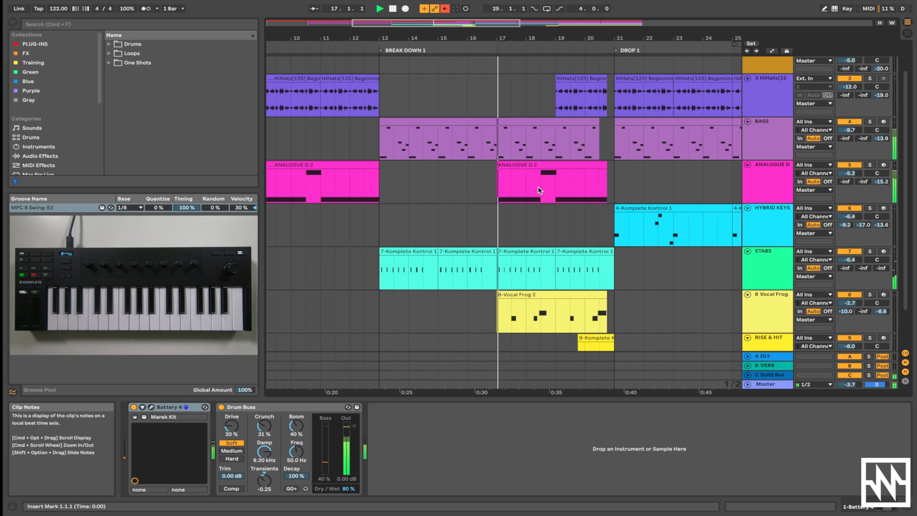
scroll(539, 190, down, 10)
scroll(538, 186, down, 3)
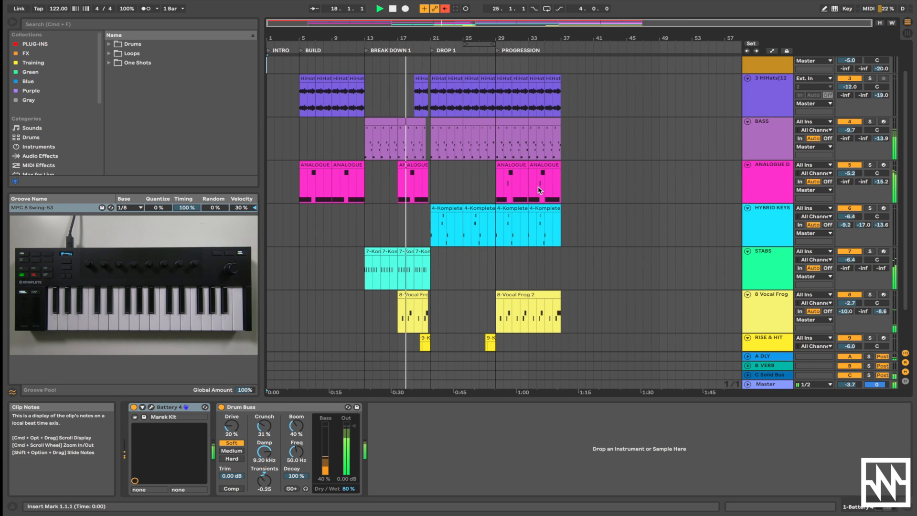
scroll(538, 186, down, 4)
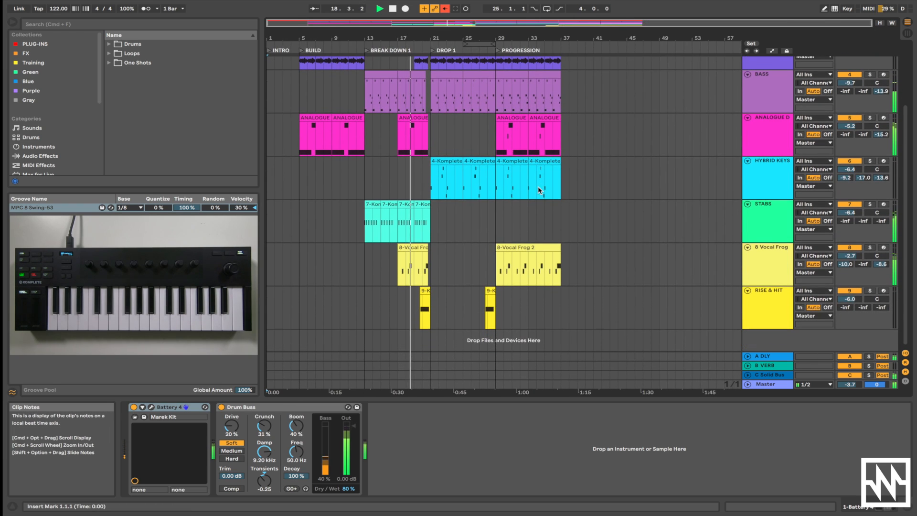
Step: Inspect the device chains of the Vocal Frog and HYBRID KEYS tracks and check the mixer in Session View
click(764, 267)
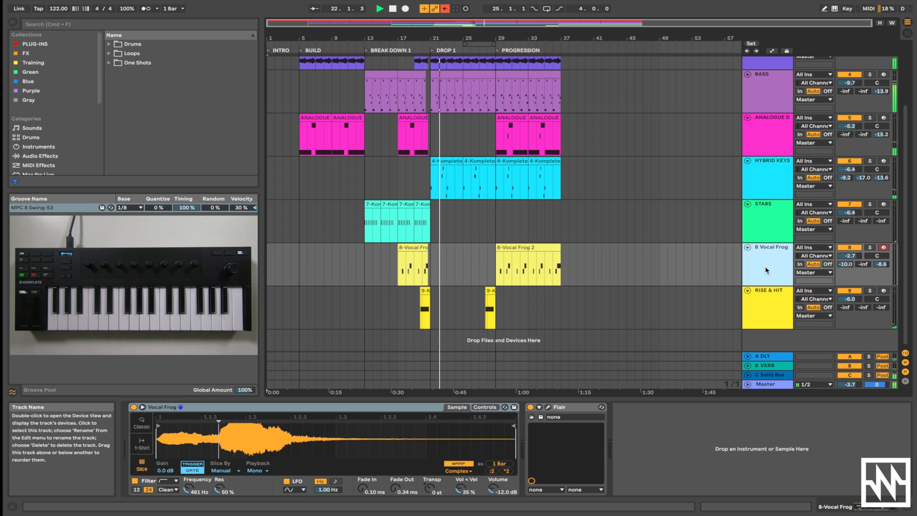
scroll(648, 266, up, 4)
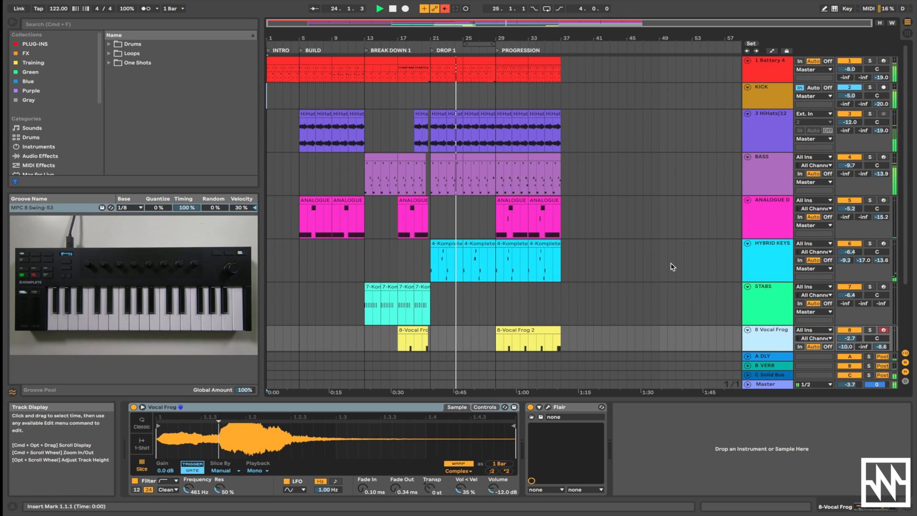
scroll(670, 266, down, 4)
scroll(671, 265, down, 1)
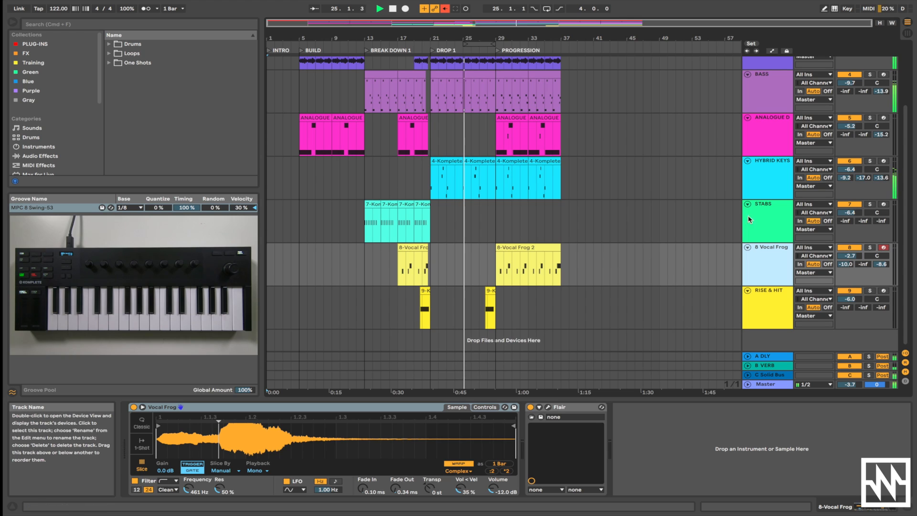
click(764, 179)
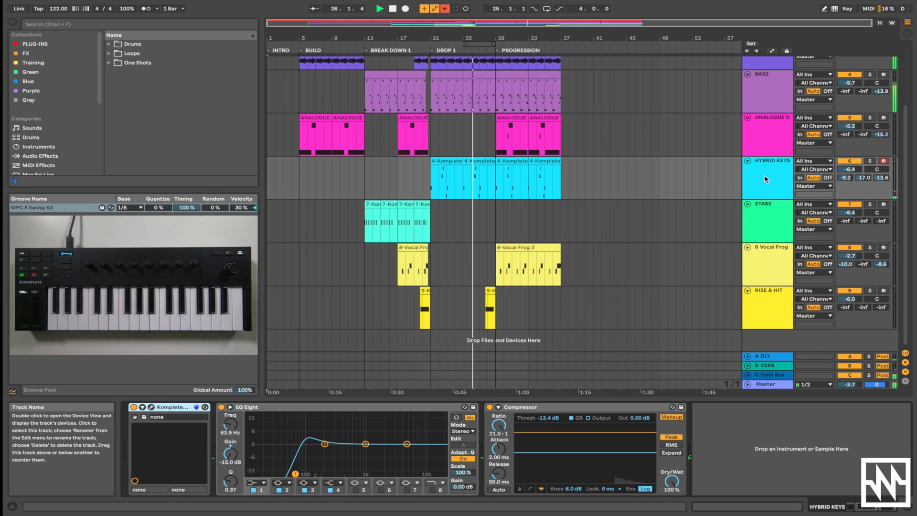
key(Tab)
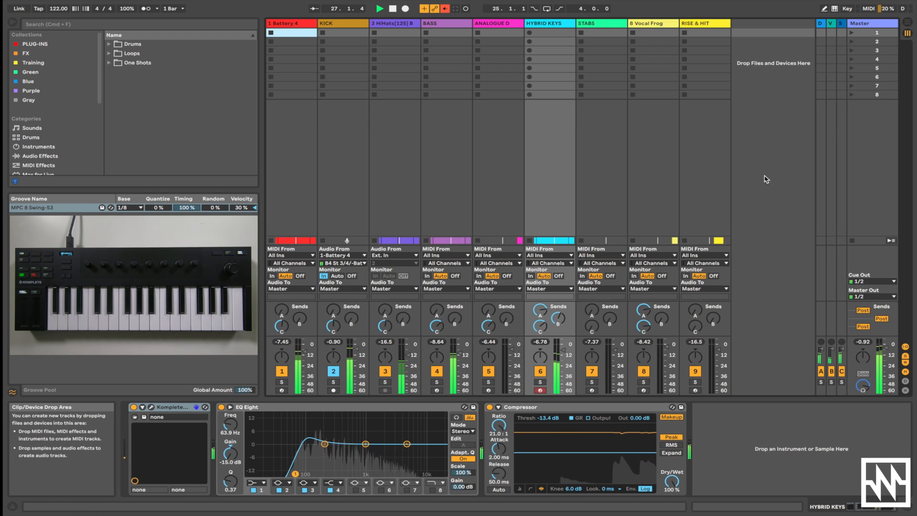
key(Tab)
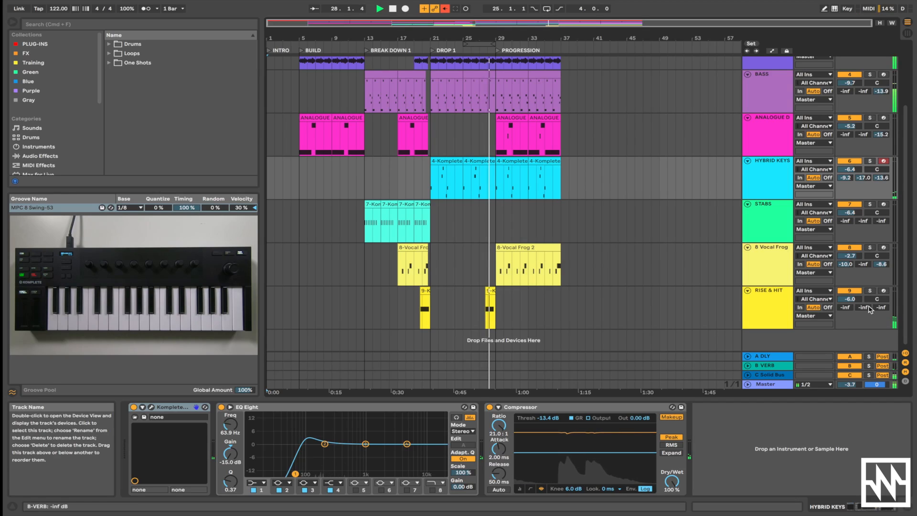
Step: Review the Vocal Frog and Battery 4 device chains once more and fold all arrangement tracks
click(774, 257)
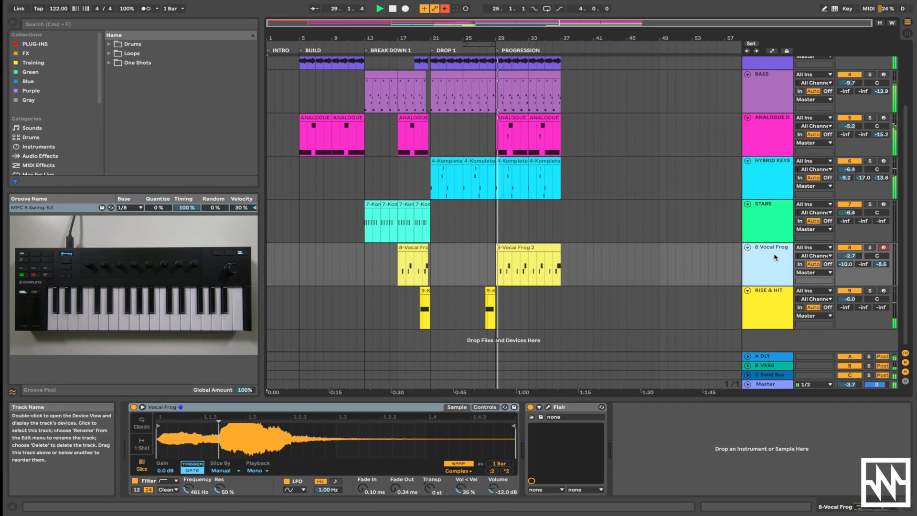
scroll(776, 257, up, 1)
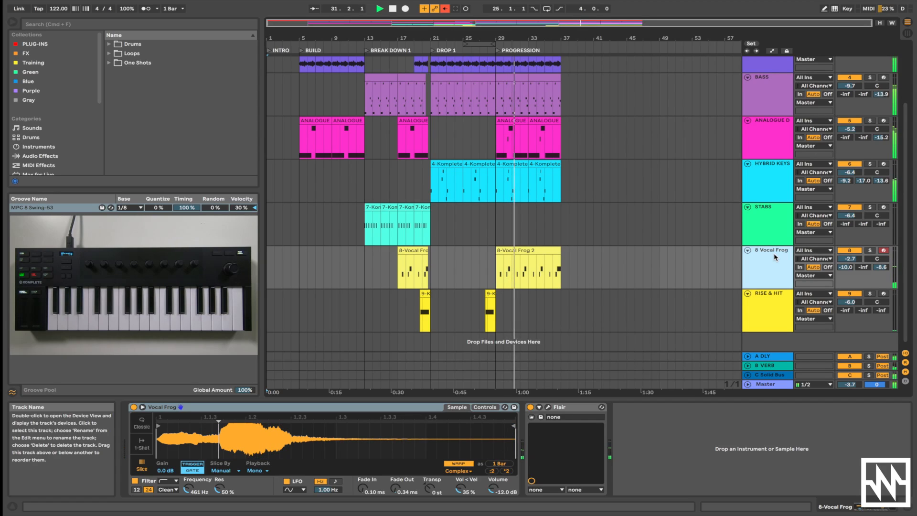
scroll(774, 253, up, 3)
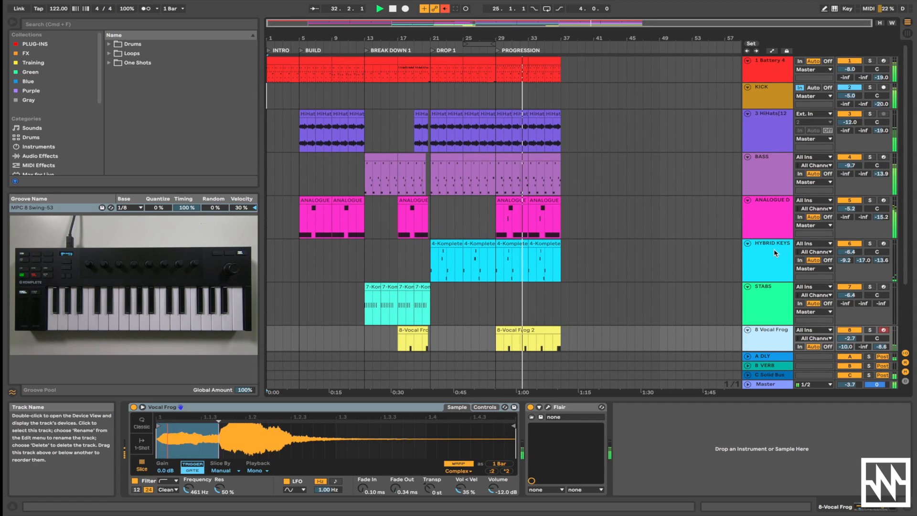
click(776, 75)
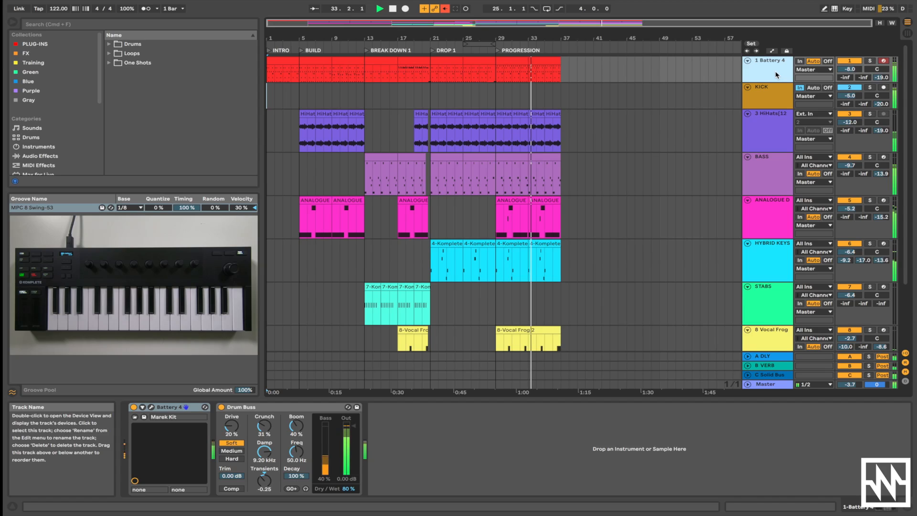
alt+click(748, 61)
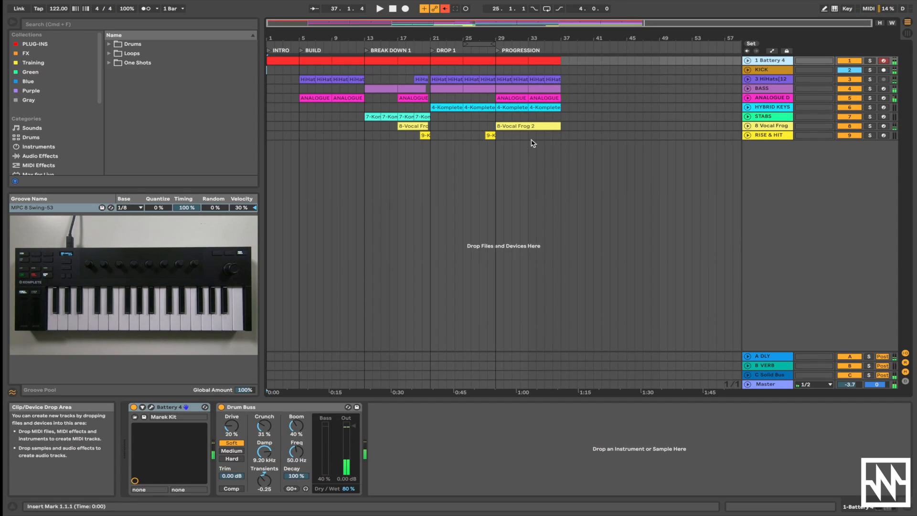
Step: Switch to Session View and open the Battery 4 plug-in window from the first track
key(Tab)
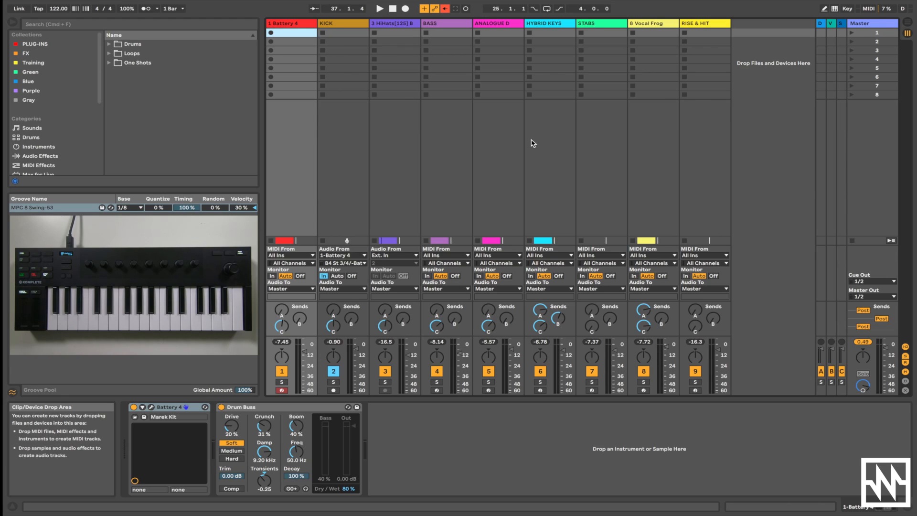
click(286, 26)
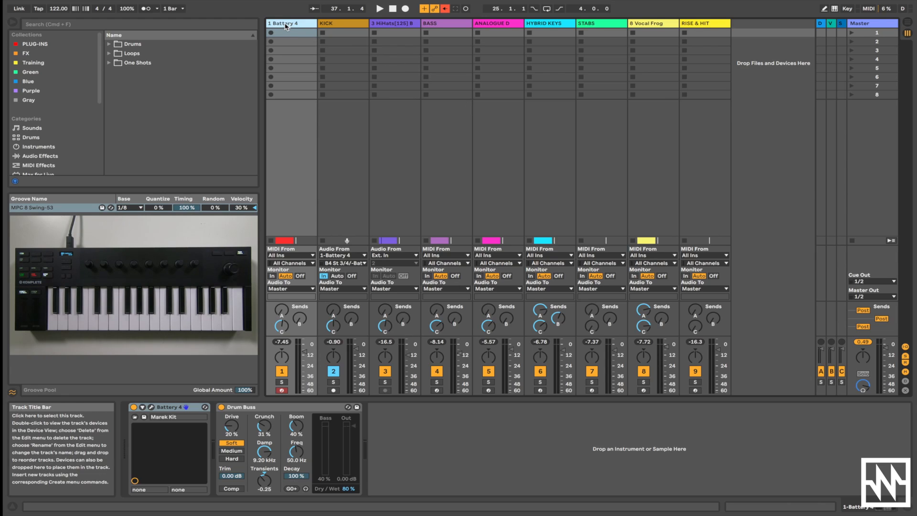
click(152, 407)
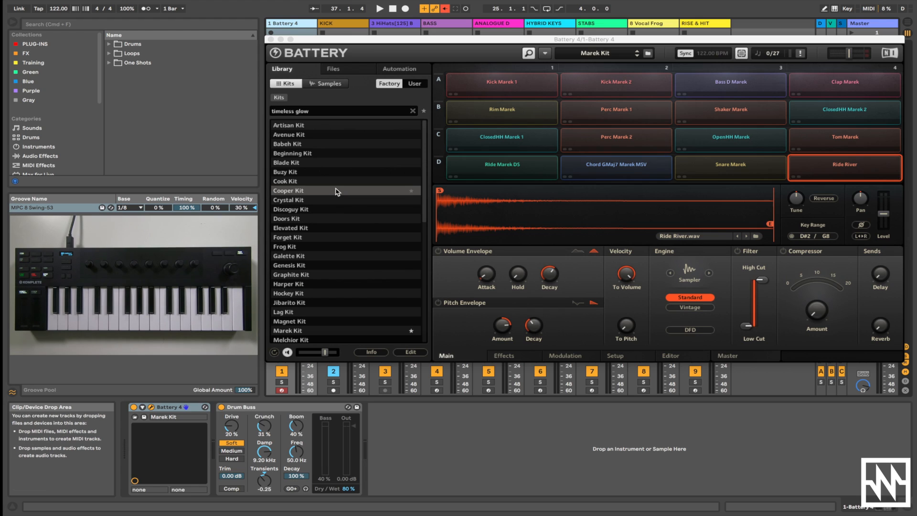
Step: Look through the factory kits in Battery's library around the Marek Kit
scroll(337, 191, down, 5)
scroll(337, 191, up, 5)
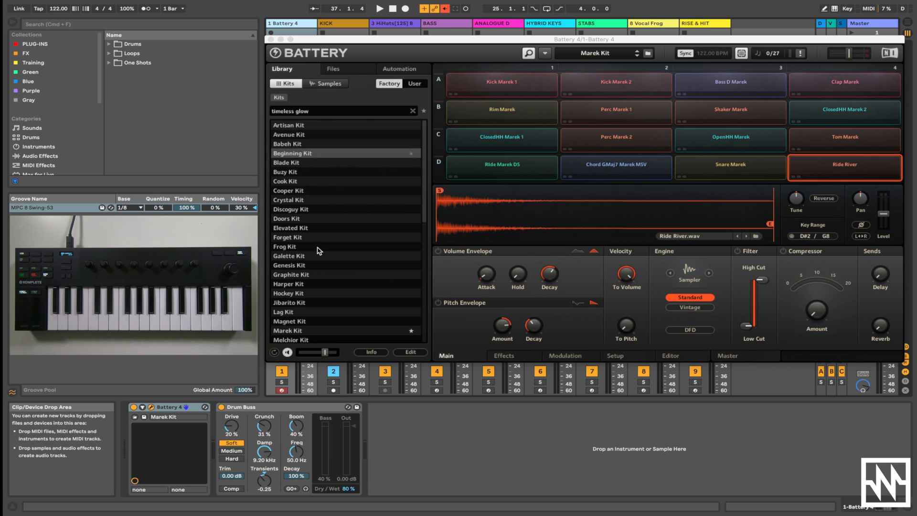
scroll(319, 251, down, 2)
scroll(319, 251, down, 2)
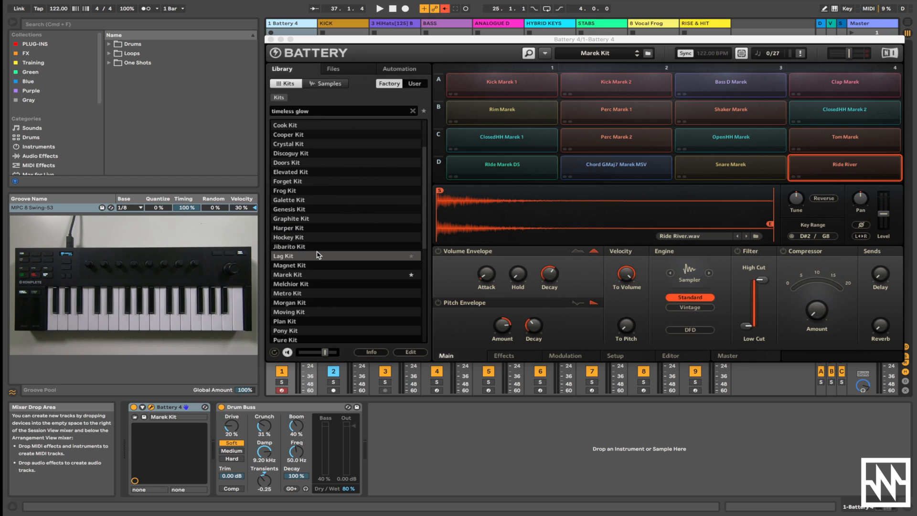
scroll(319, 255, down, 3)
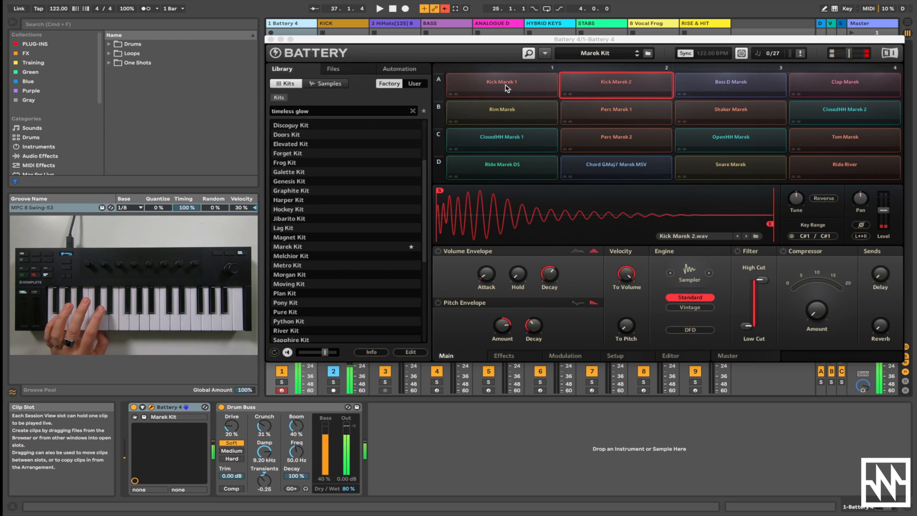
Step: Set the volume envelope decay of the Clap Marek cell to 306.2 ms
click(453, 358)
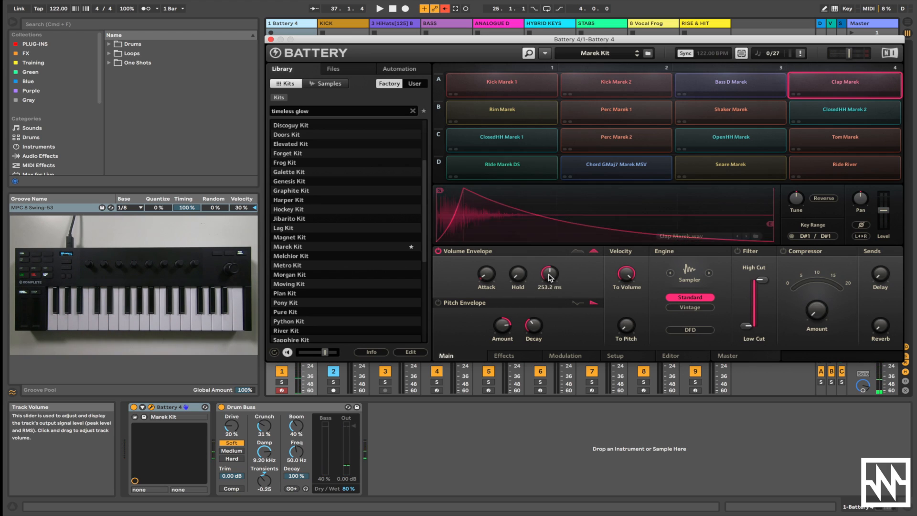
drag(549, 275, 550, 277)
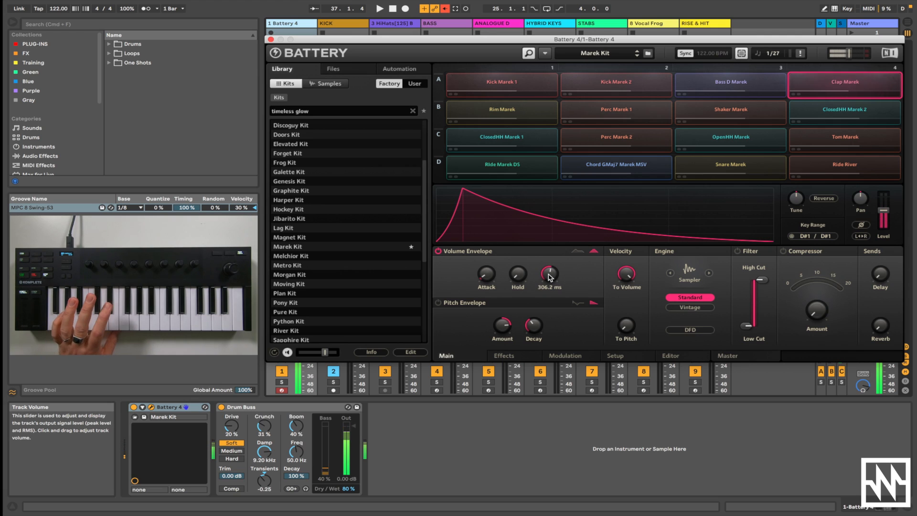
Step: Review Battery's effects, modulation and master settings and return to the Clap Marek cell's main page
click(504, 356)
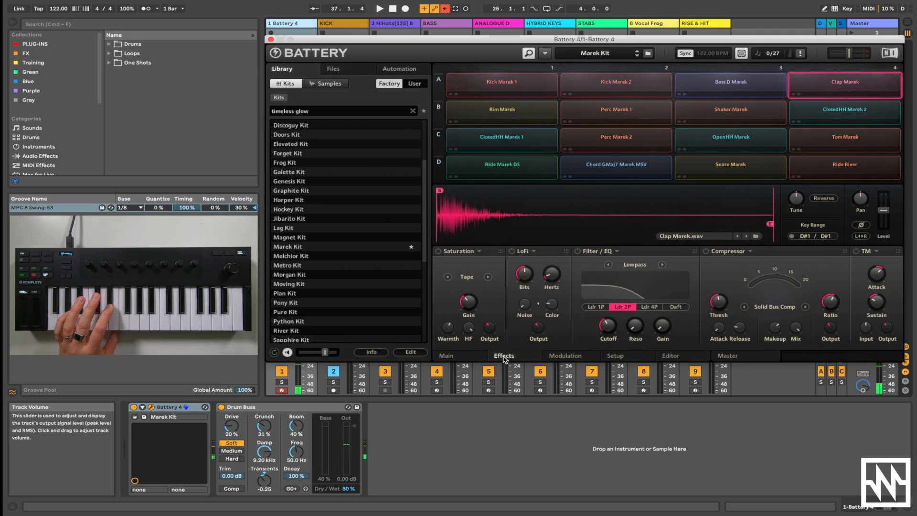
click(565, 356)
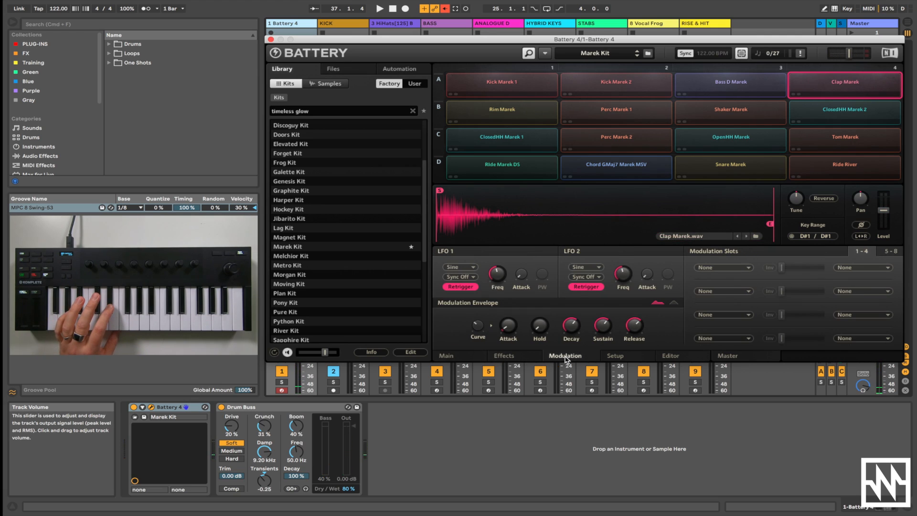
click(727, 357)
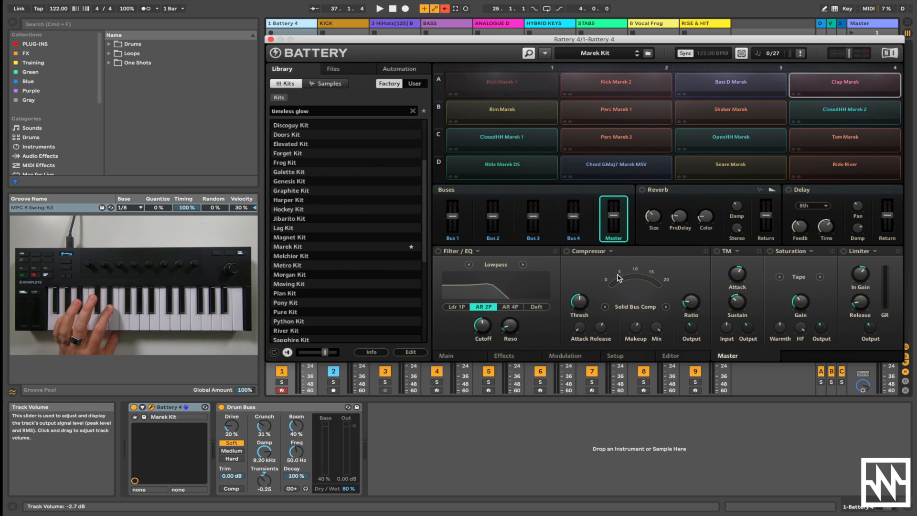
click(449, 356)
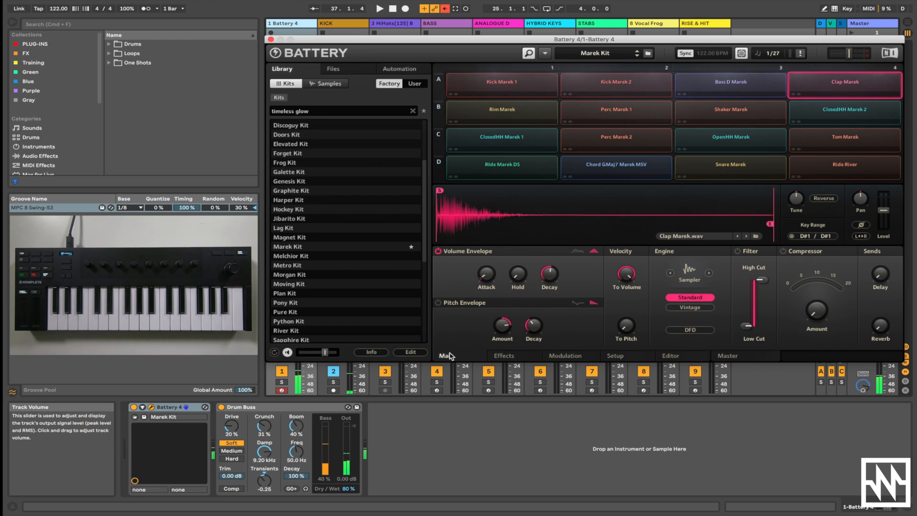
Step: Close the Battery window, record a two-bar kick pattern on C1 into the Battery 4 track's first slot, and show the clip's notes
click(271, 40)
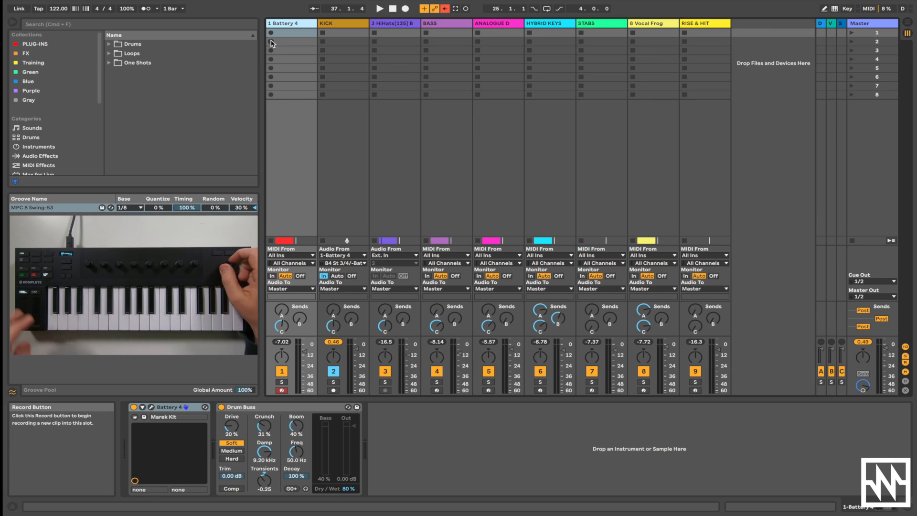
key(o)
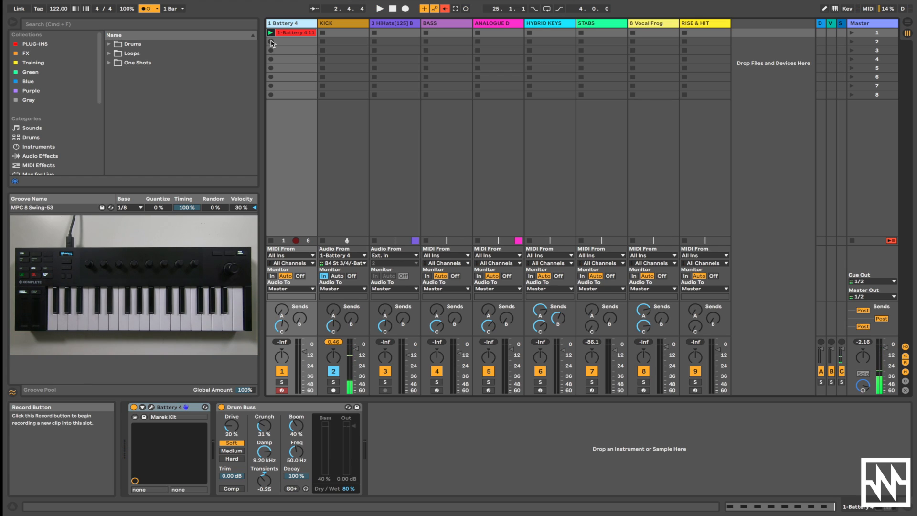
double_click(296, 33)
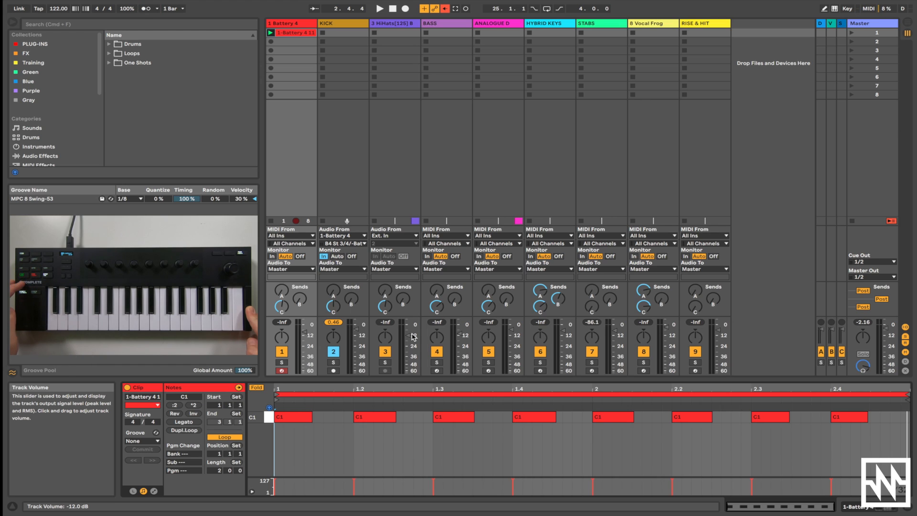
Step: Overdub clap notes on D#1 and additional drum hits on E1, G#1, A1 and A#1 into the Battery 4 clip
key(space)
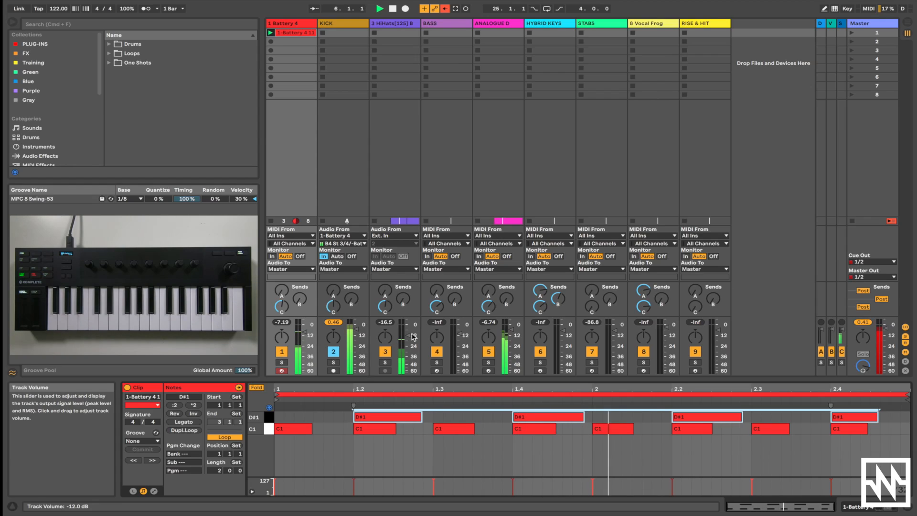
key(space)
key(Tab)
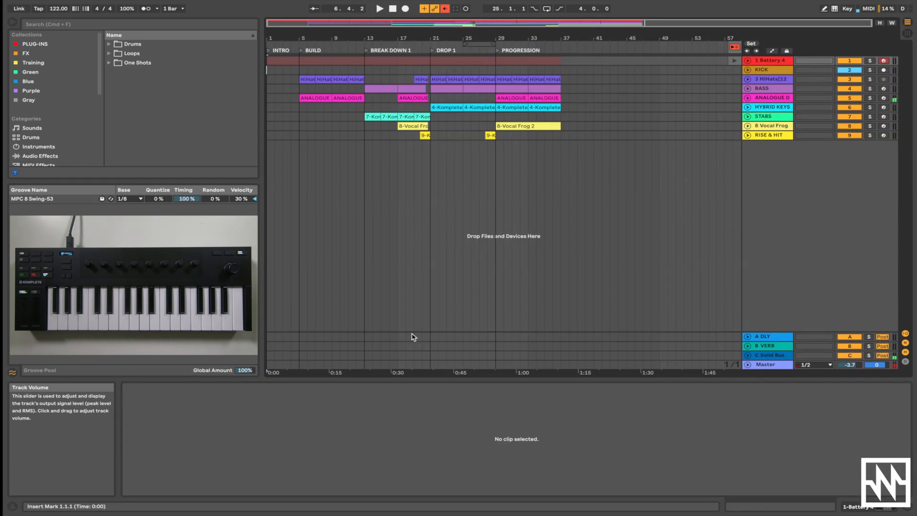
key(Tab)
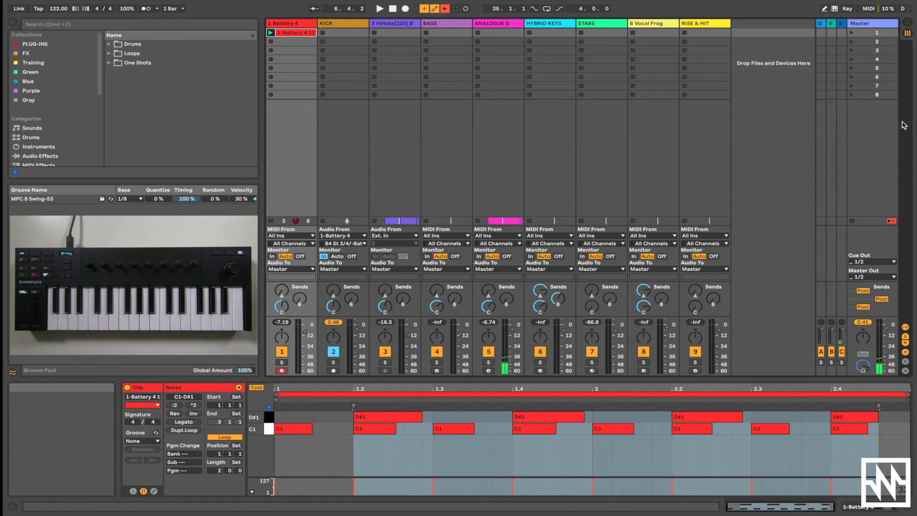
click(852, 34)
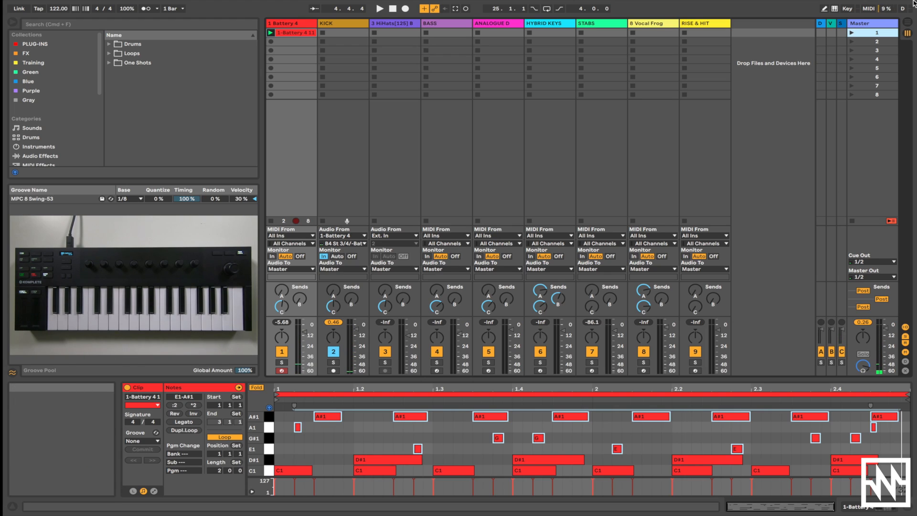
Step: Examine the direct output routing of the Kick Marek 1 cell in Battery and close the plug-in window
click(344, 24)
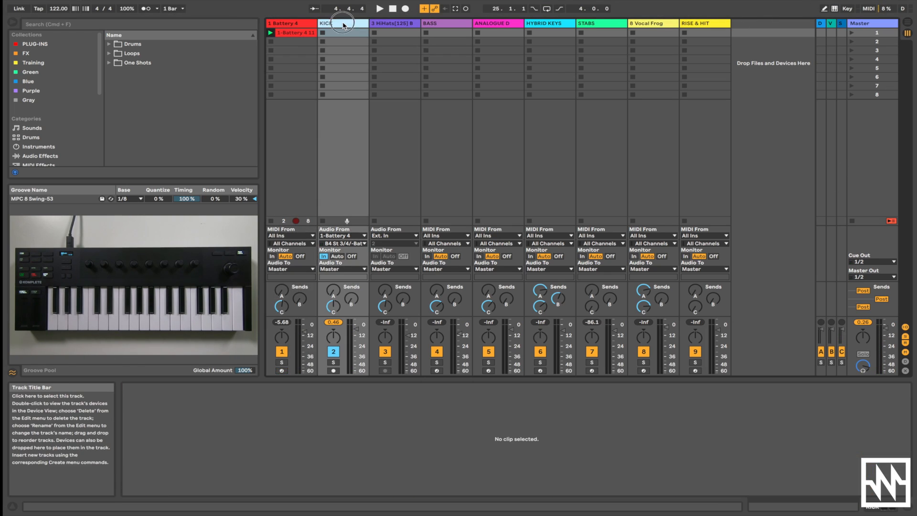
click(293, 23)
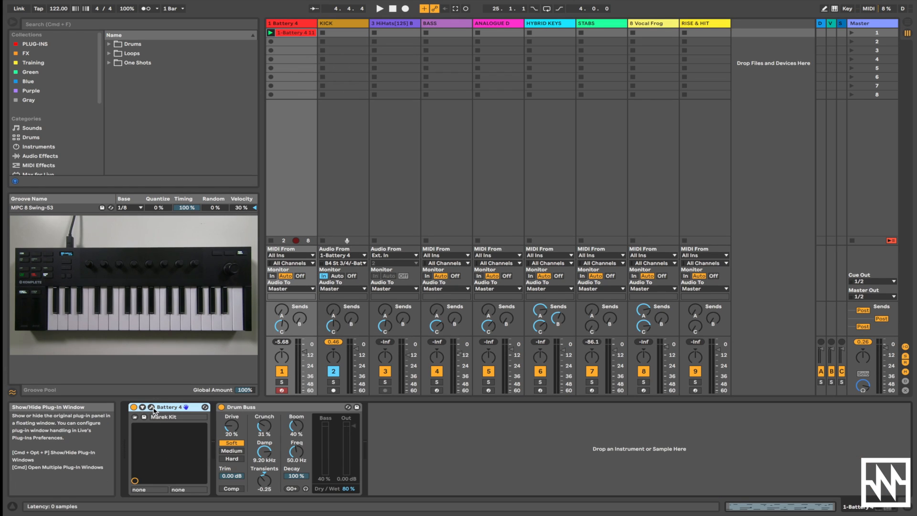
click(205, 407)
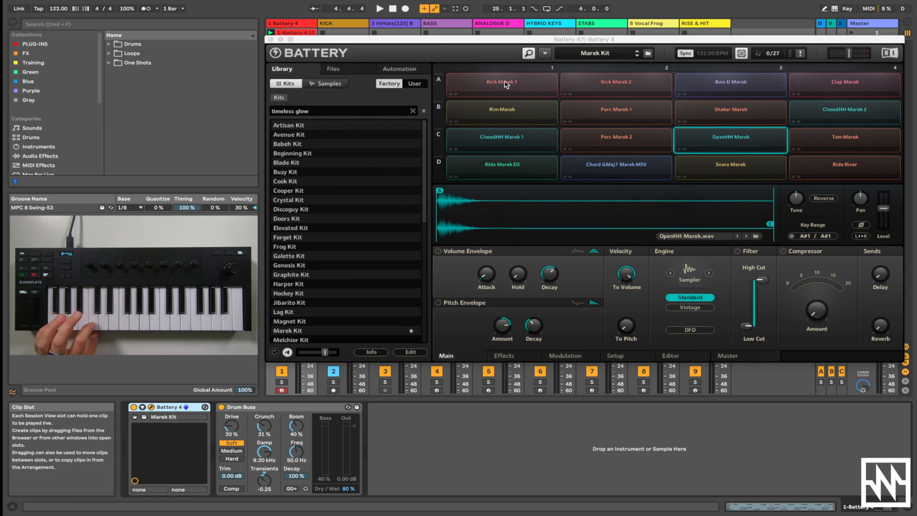
click(484, 84)
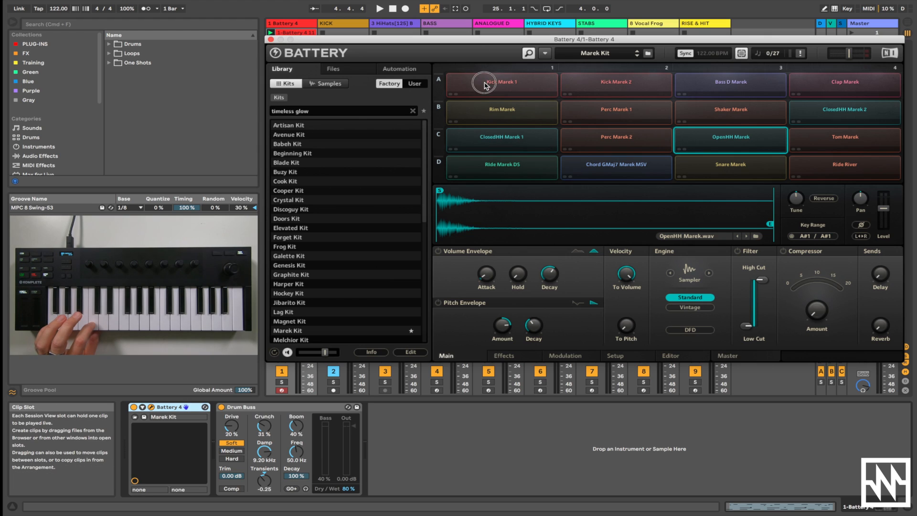
right_click(485, 85)
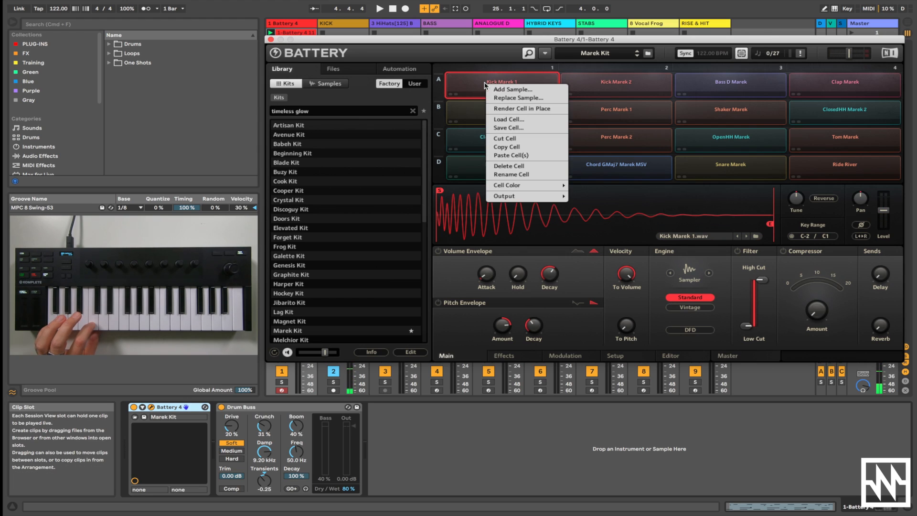
mouse_move(523, 197)
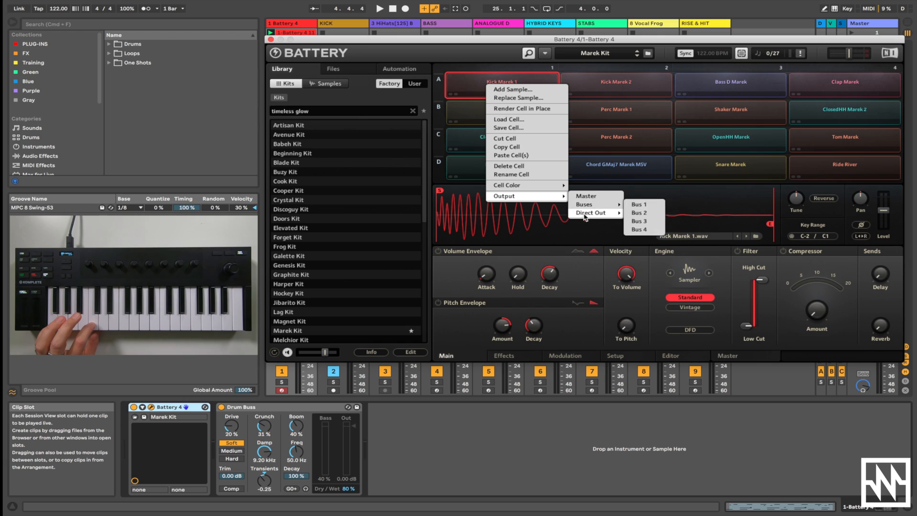
mouse_move(585, 217)
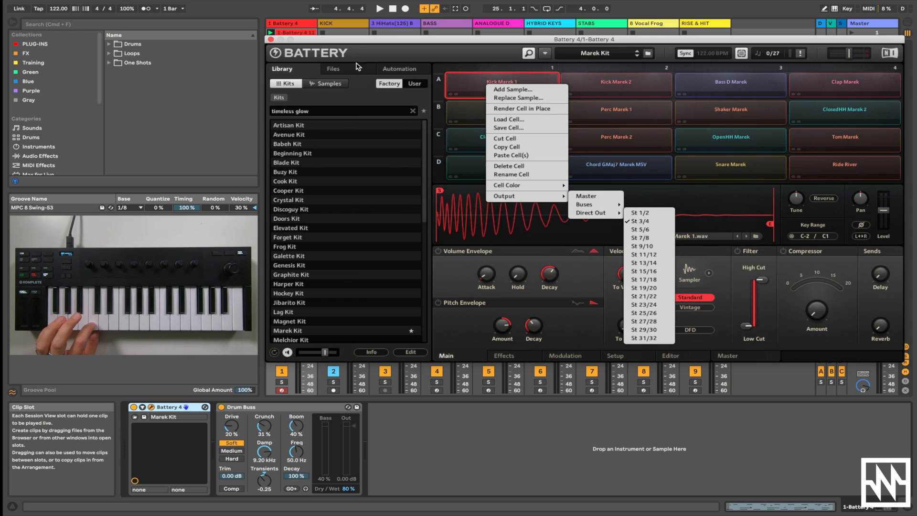
click(271, 40)
Step: Set the KICK track's audio input from Battery 4 to the B4 St 3/4 channel and arm the Battery 4 track
click(337, 24)
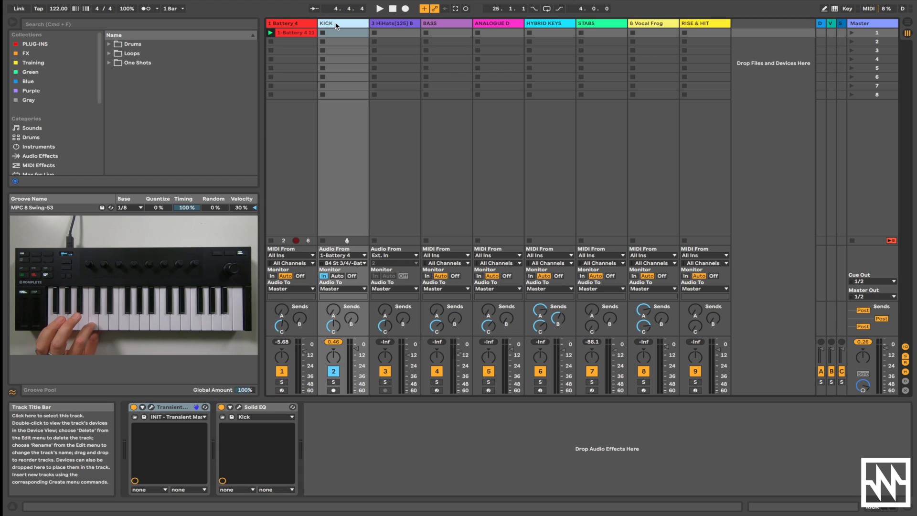
click(342, 256)
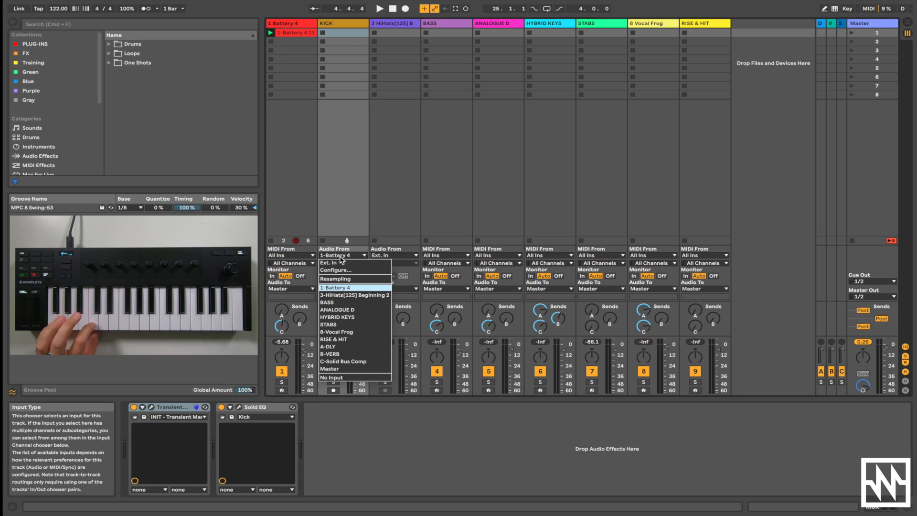
click(333, 203)
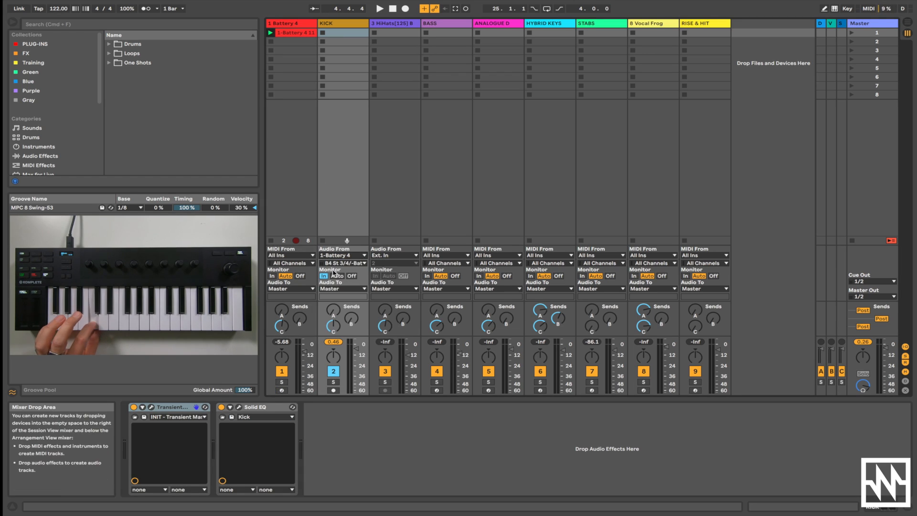
click(344, 264)
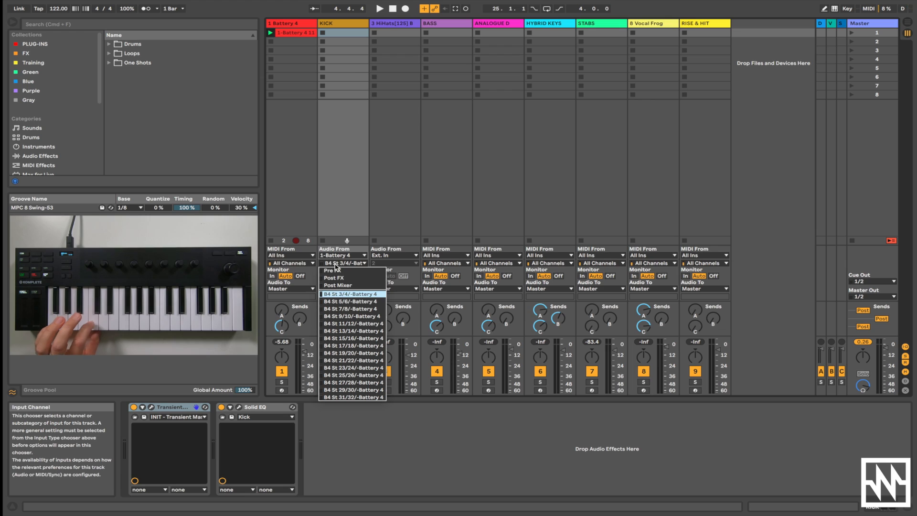
click(342, 295)
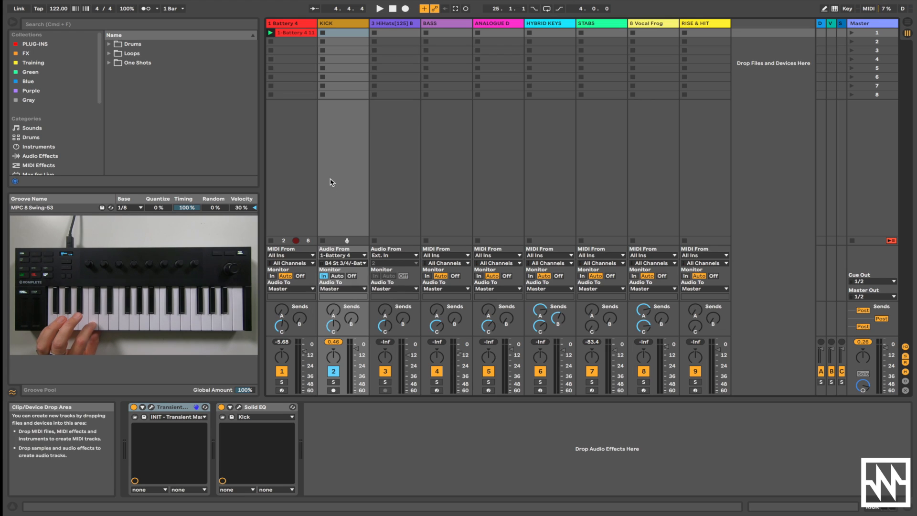
click(282, 390)
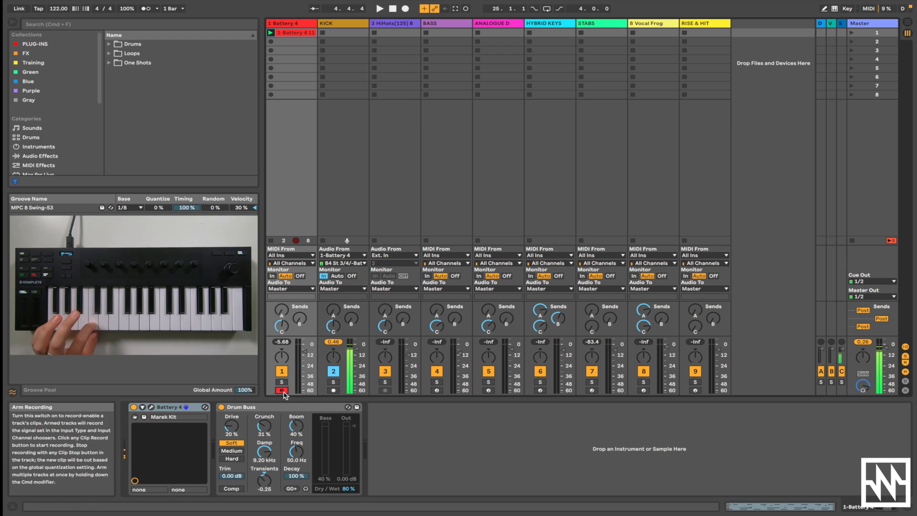
Step: Review the Transient Master and Solid EQ settings on the KICK track and close both plug-in windows
click(351, 24)
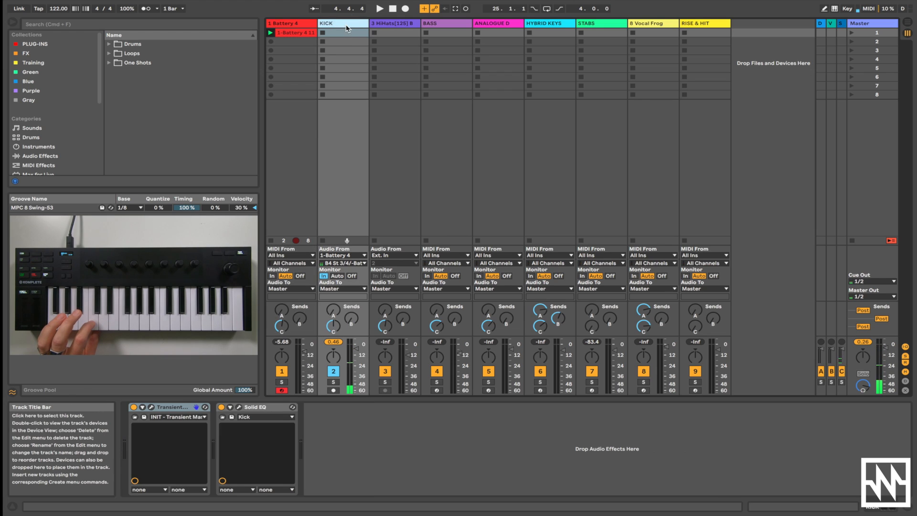
click(151, 408)
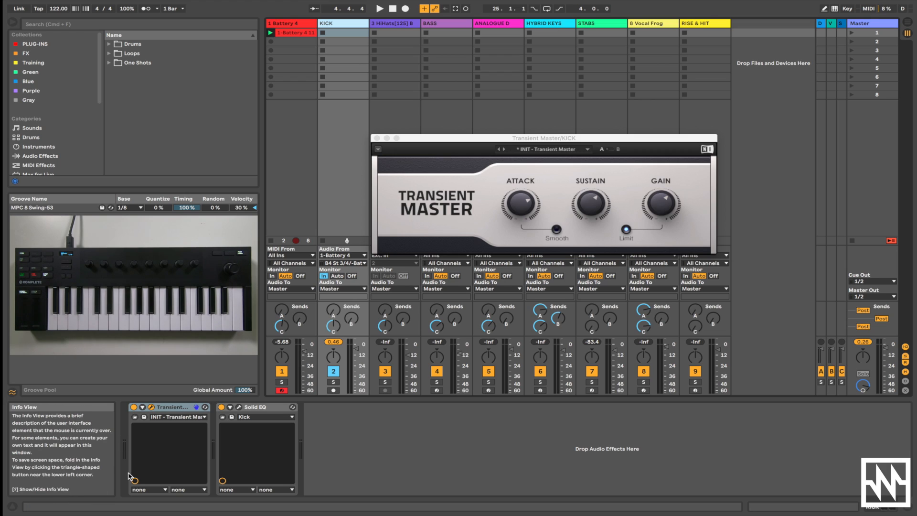
click(240, 407)
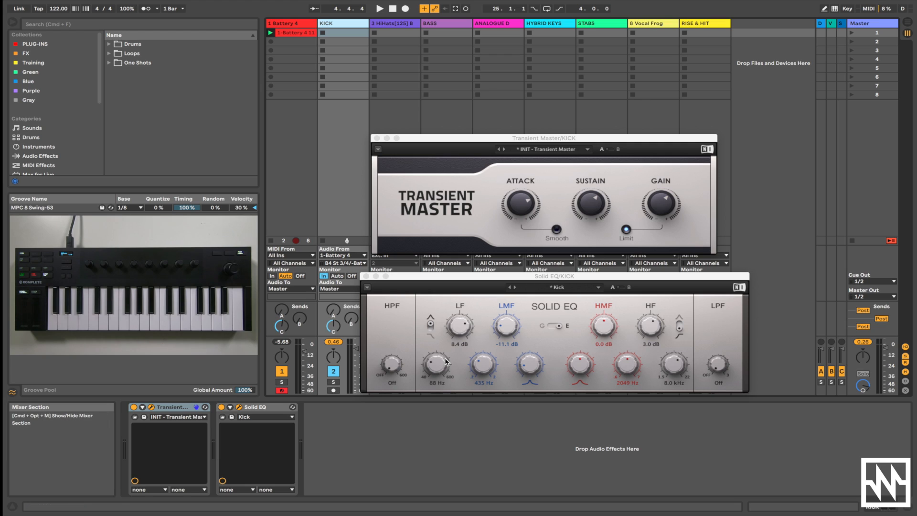
click(367, 276)
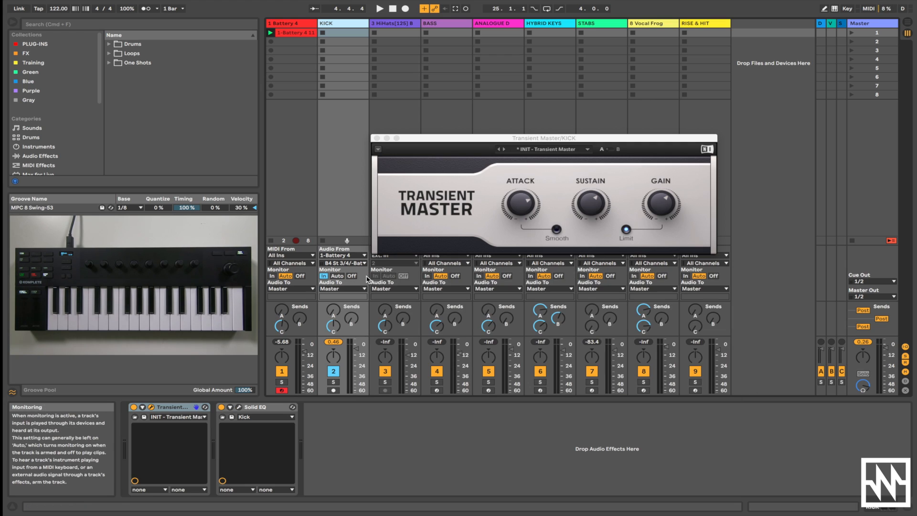
click(377, 138)
Step: Collapse the Drum Buss device on the Battery 4 track
click(296, 24)
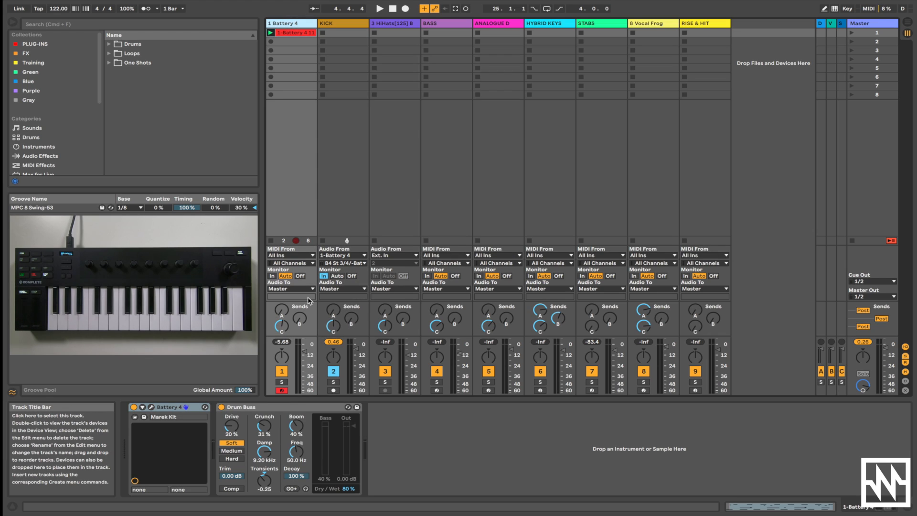
click(285, 407)
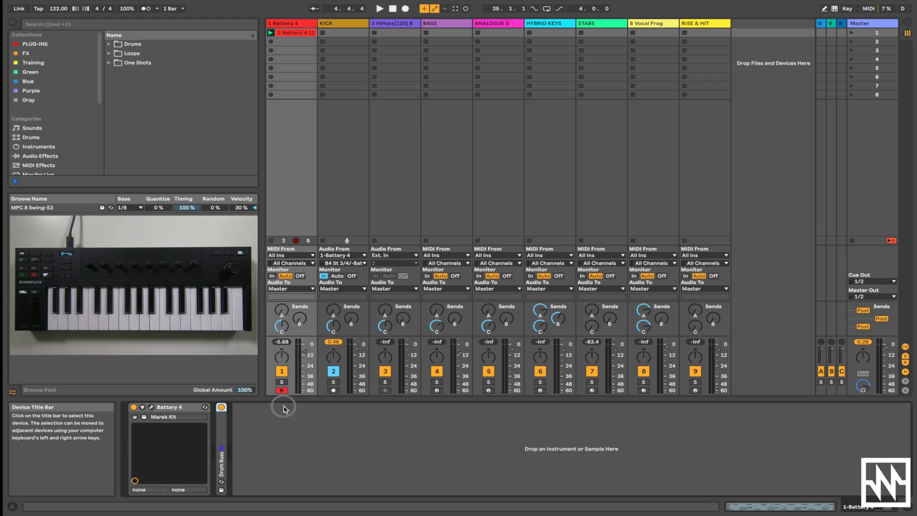
Step: Select the HiHats track and expand the Construction folder within the Loops of the Timeless Glow library
click(348, 24)
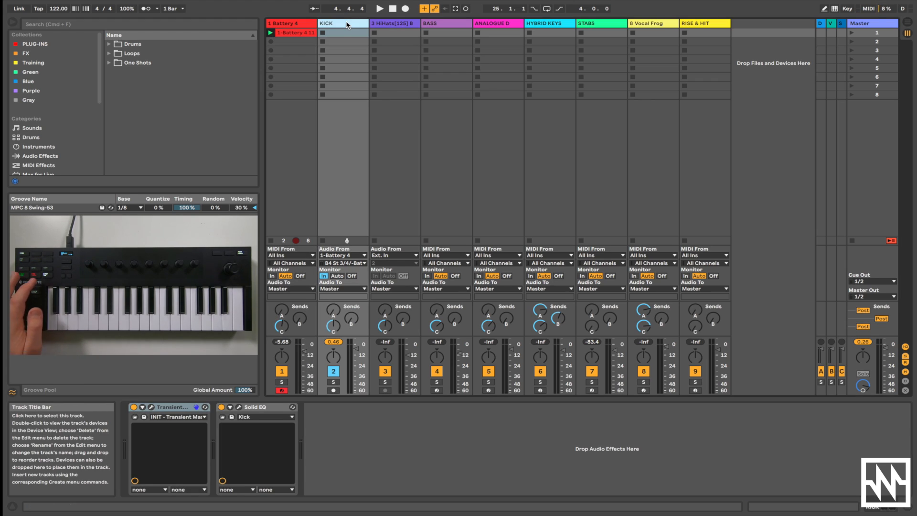
click(390, 24)
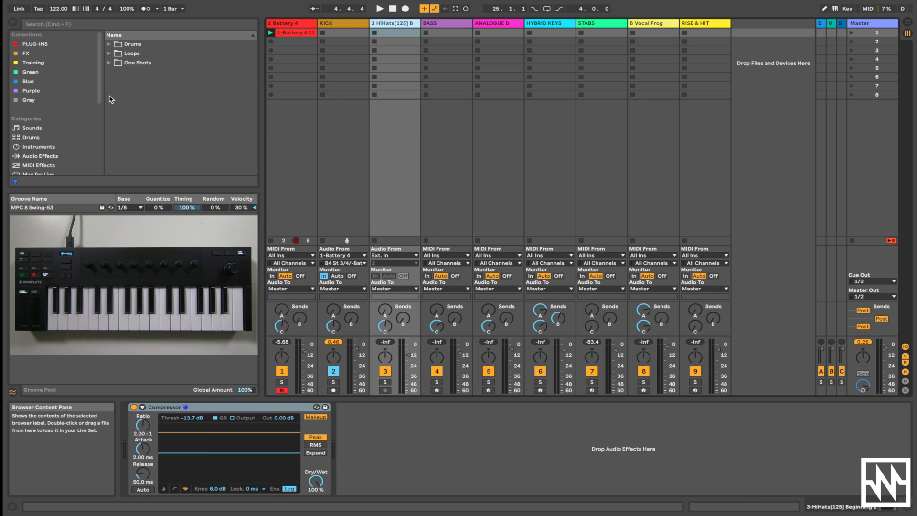
scroll(59, 111, down, 5)
scroll(59, 111, down, 3)
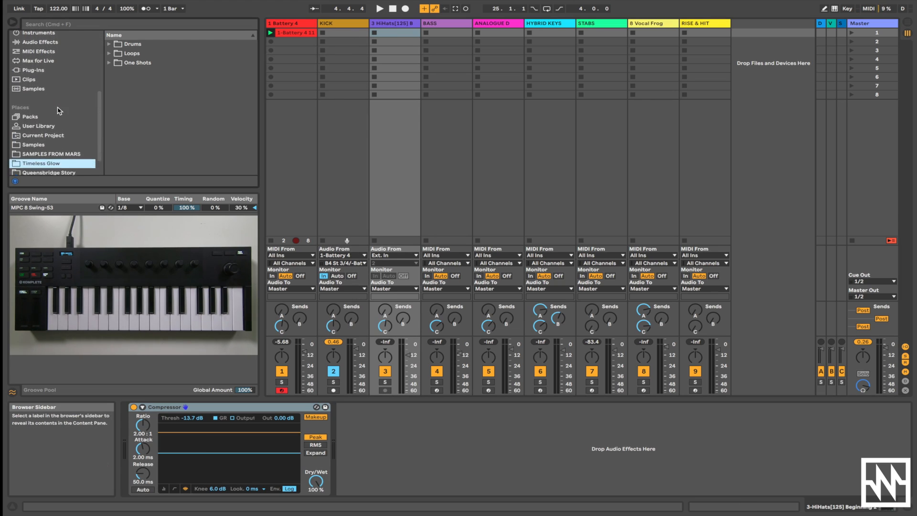
click(110, 63)
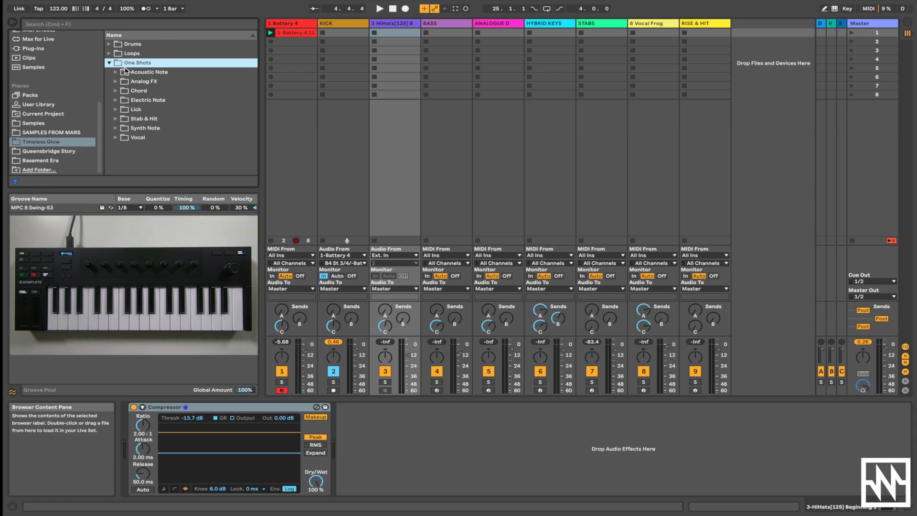
click(110, 62)
click(110, 54)
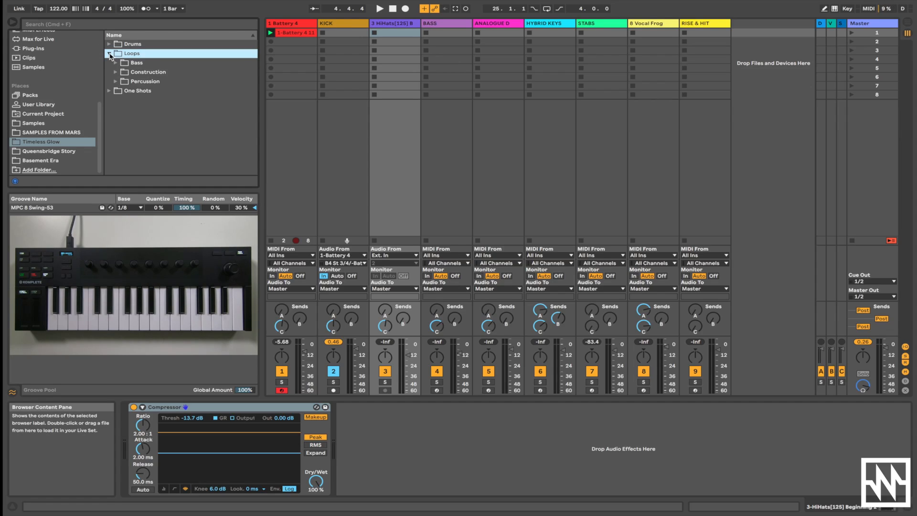
click(148, 72)
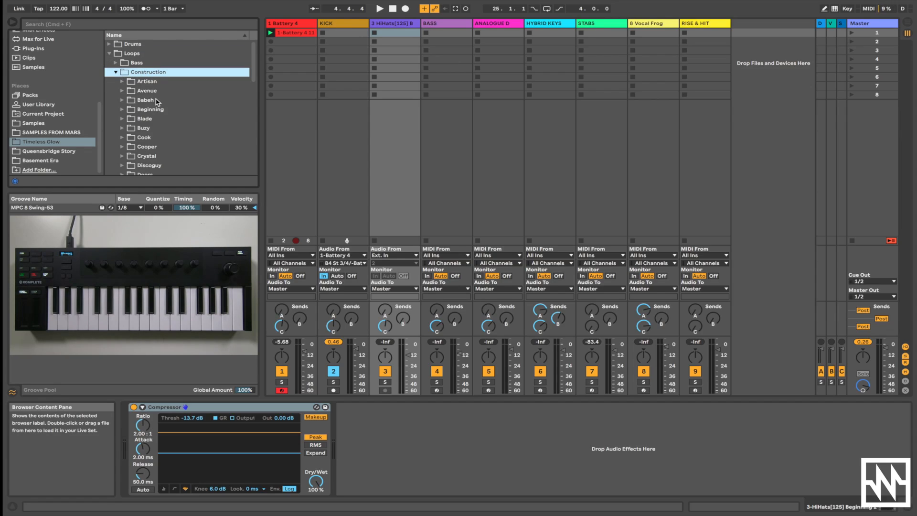
Step: Expand the Beginning construction folder and preview HiHats[125] Beginning 2.wav
scroll(150, 113, down, 5)
scroll(150, 107, up, 1)
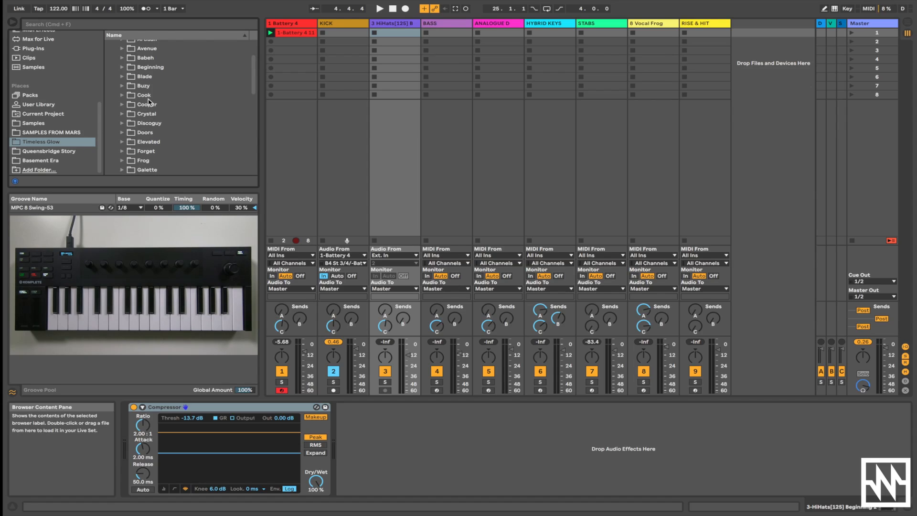
click(146, 69)
click(121, 66)
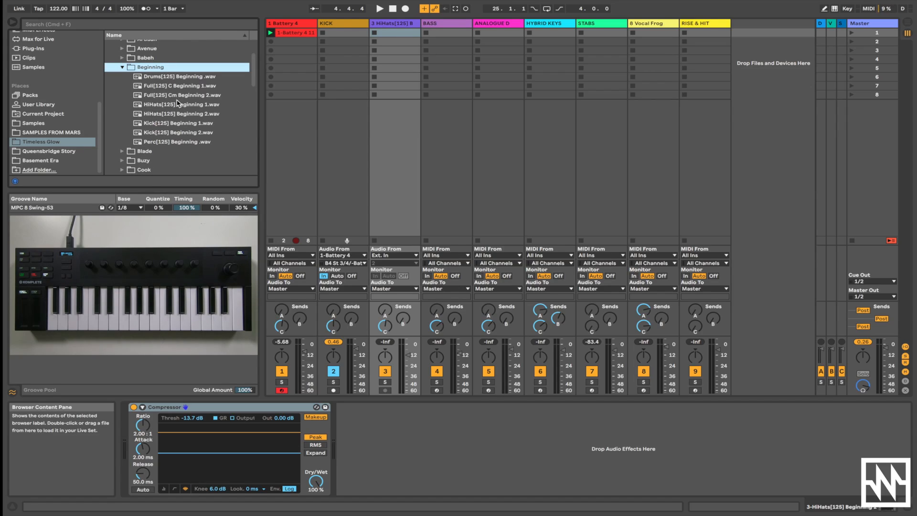
click(160, 108)
click(161, 114)
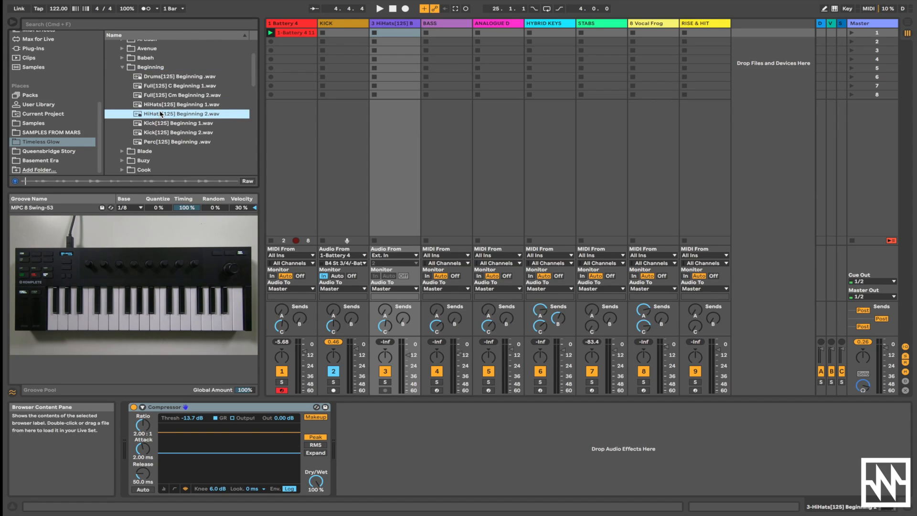
Step: Place HiHats[125] Beginning 2.wav in the HiHats track's first clip slot and launch scene 1 with the drums
drag(151, 115, 403, 34)
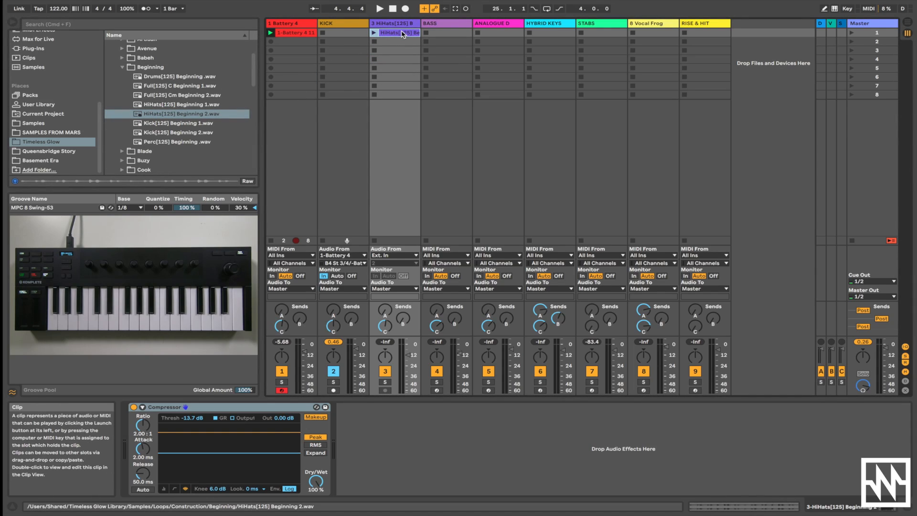
click(853, 33)
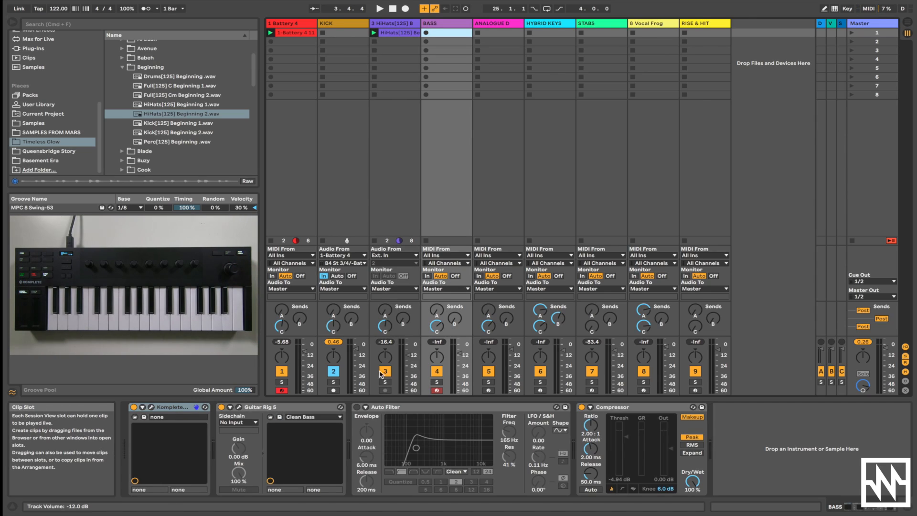
Step: Review the Rickenbacker Bass instrument and its scale settings on the BASS track, and close the plug-in window
click(152, 408)
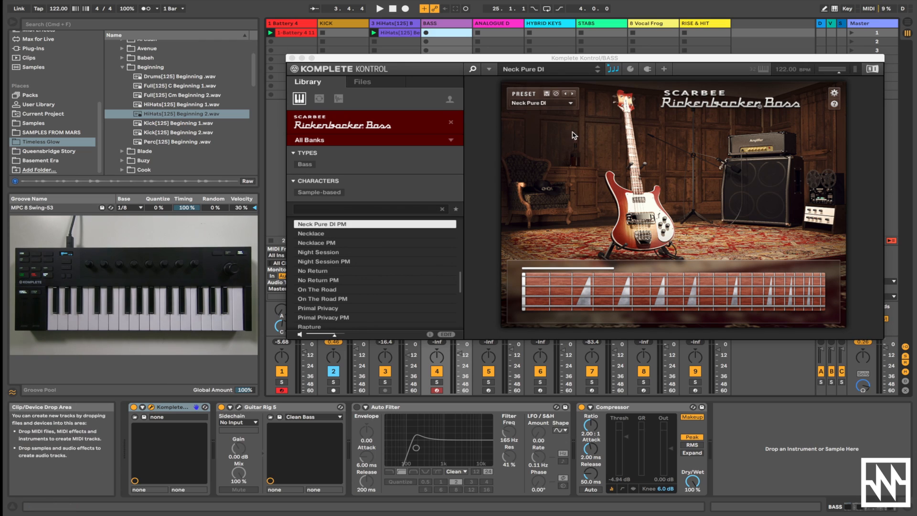
drag(594, 61, 577, 60)
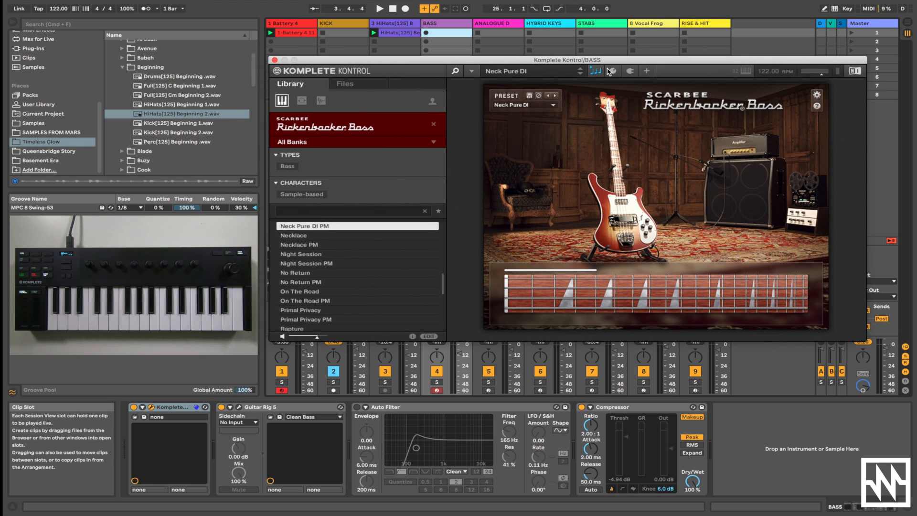
click(596, 71)
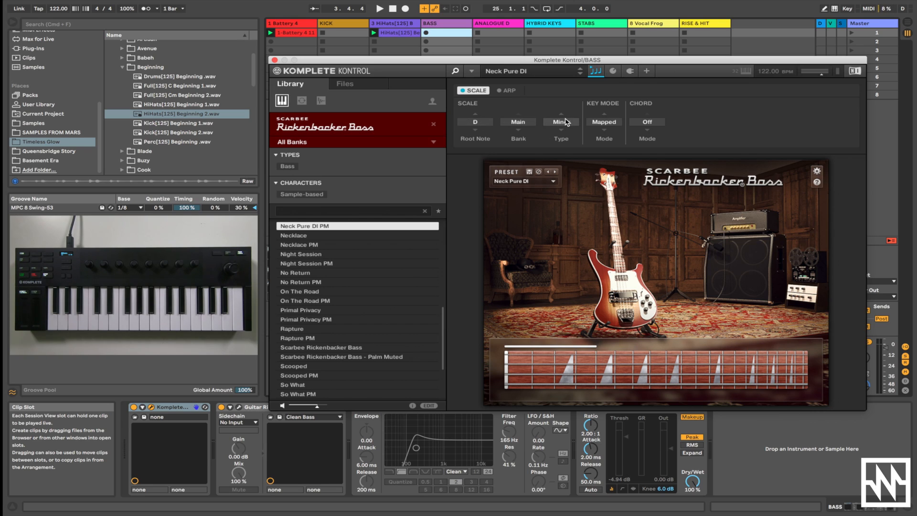
click(596, 73)
drag(569, 59, 569, 64)
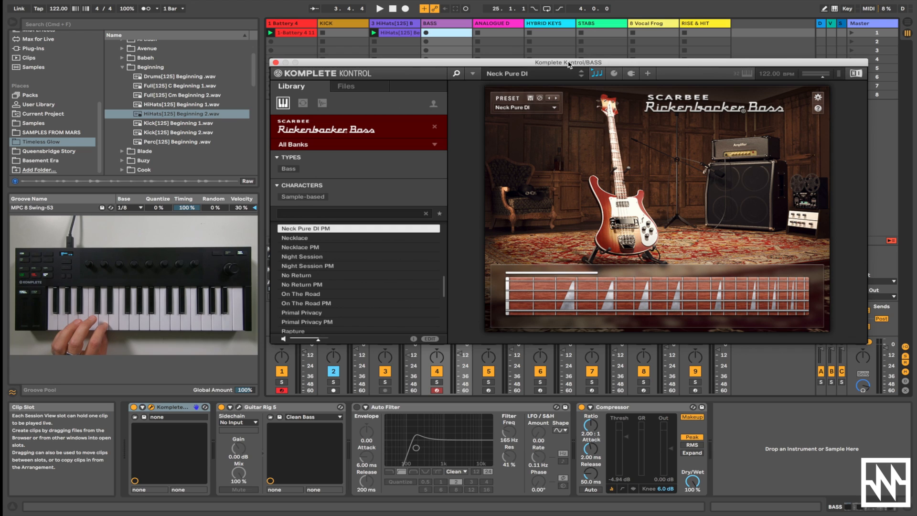
click(275, 63)
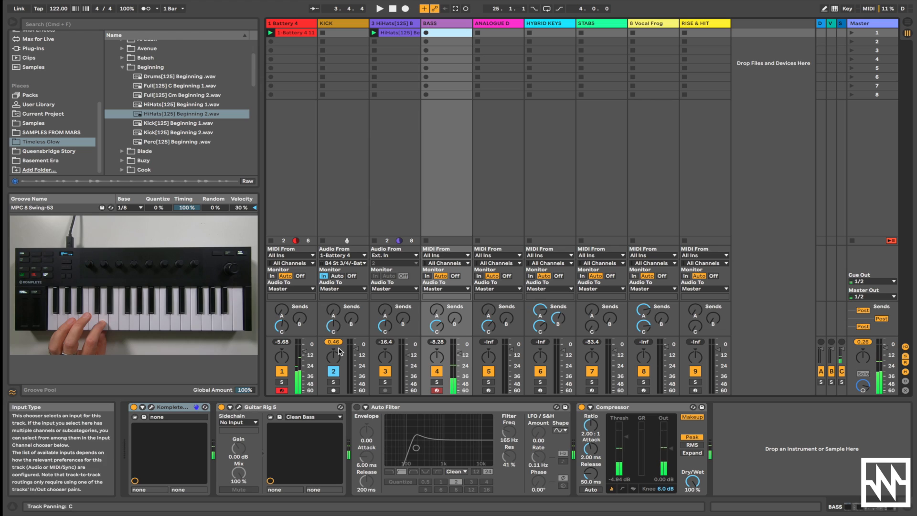
Step: Disarm the Battery 4 track and record a bass line into the first clip slot of the BASS track
click(282, 390)
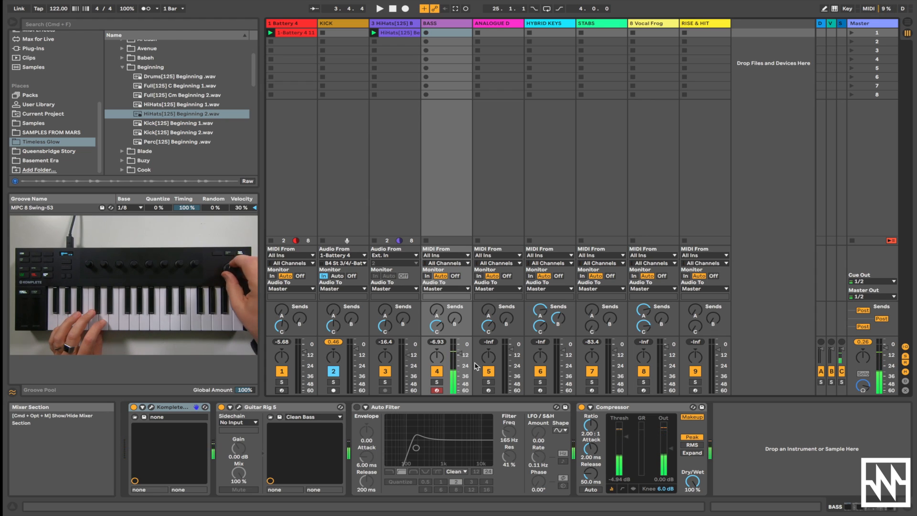
key(space)
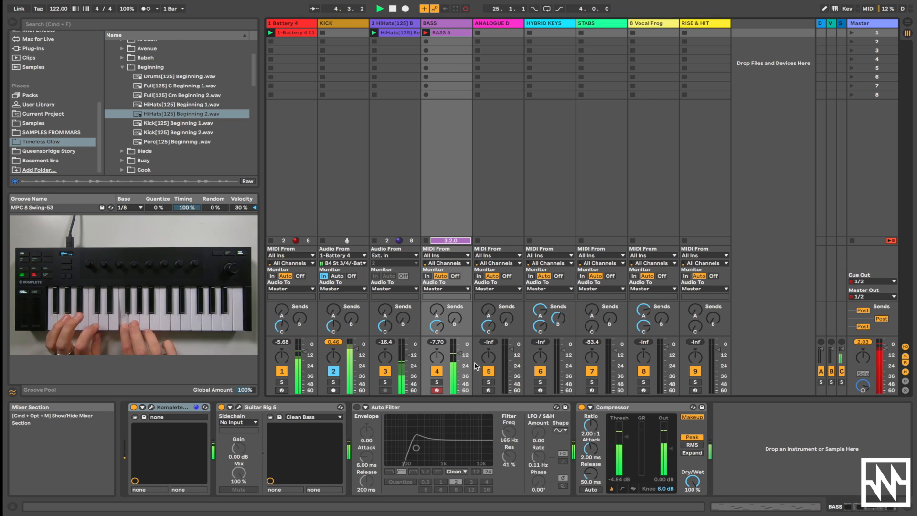
key(space)
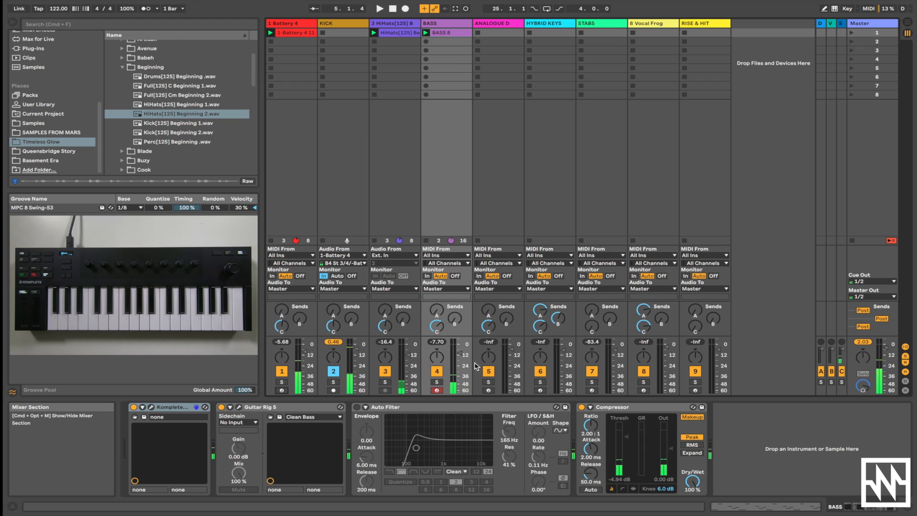
Step: Quantize the notes of the recorded BASS clip and play the loop back with the track's devices in view
click(448, 34)
double_click(448, 34)
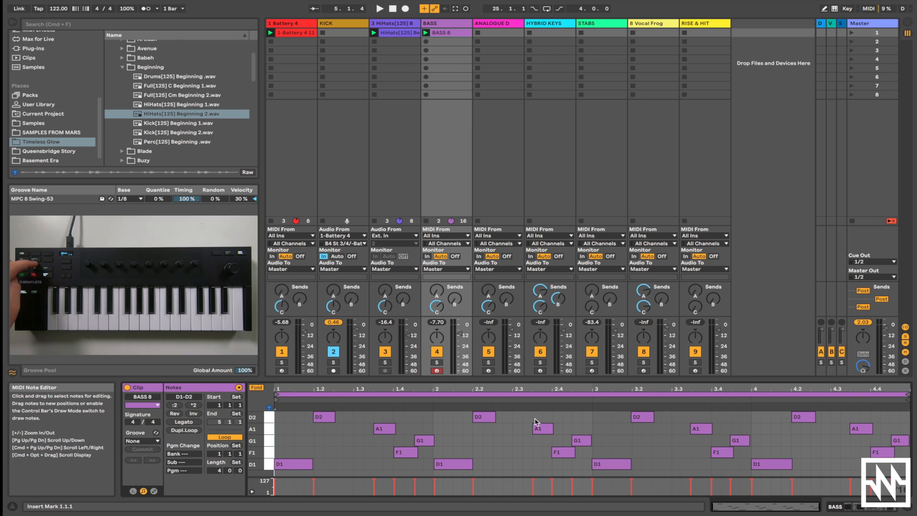
key(super+u)
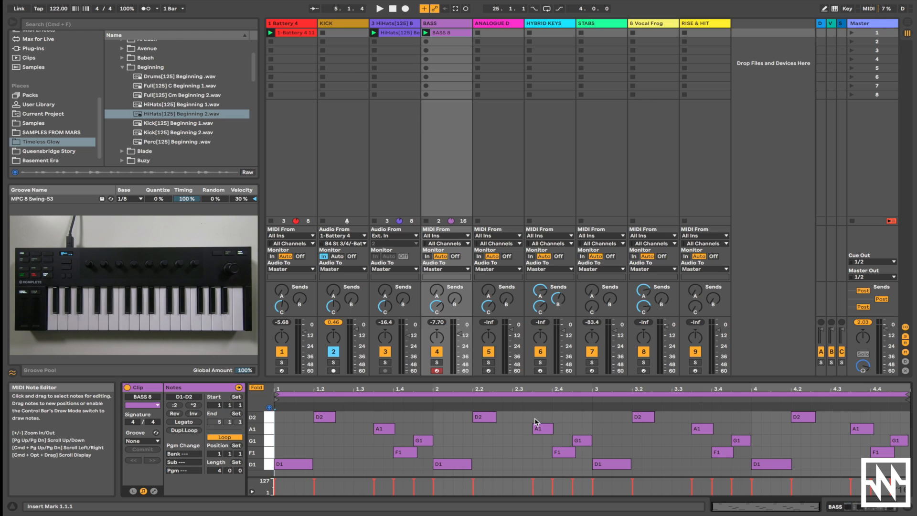
key(shift+Tab)
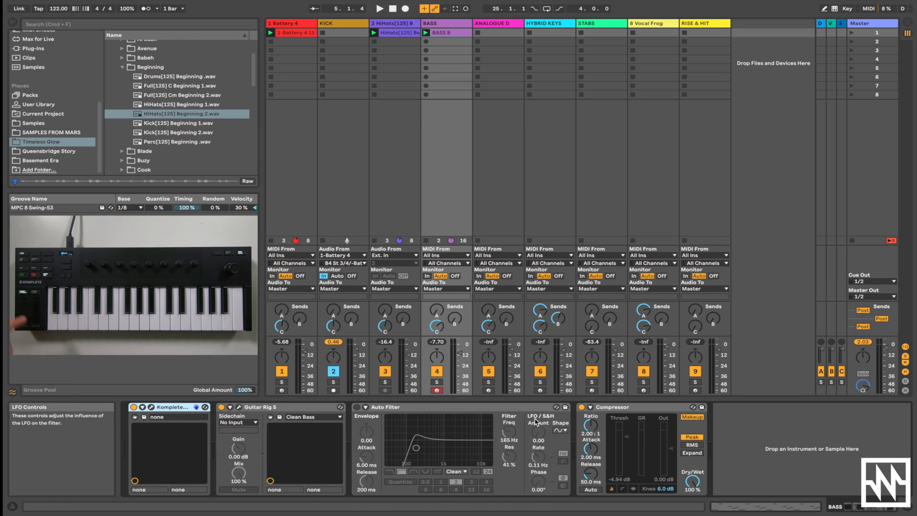
key(space)
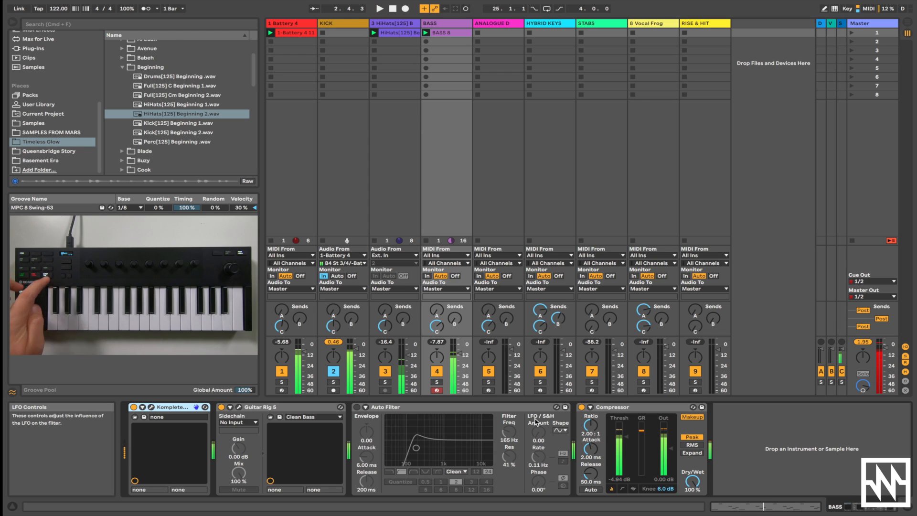
Step: Review the Guitar Rig 5 bass amp chain on the BASS track and close its window
mouse_move(401, 497)
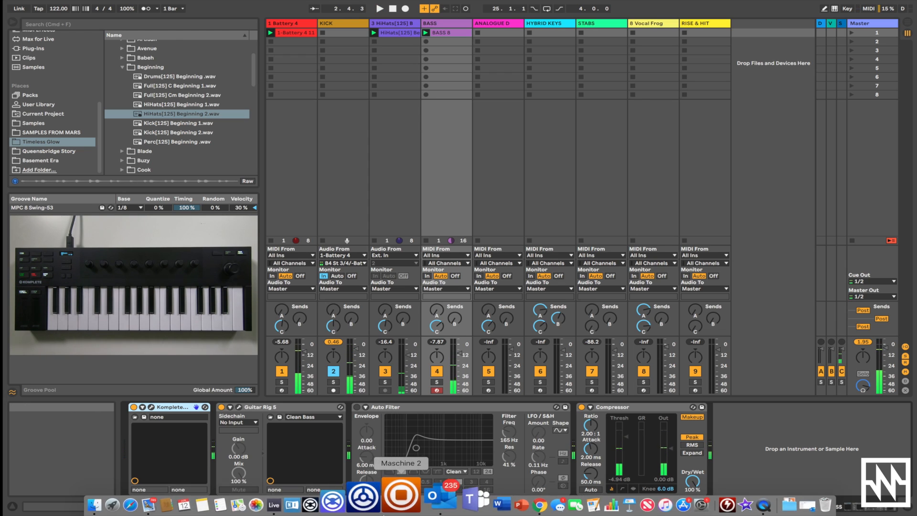
click(239, 407)
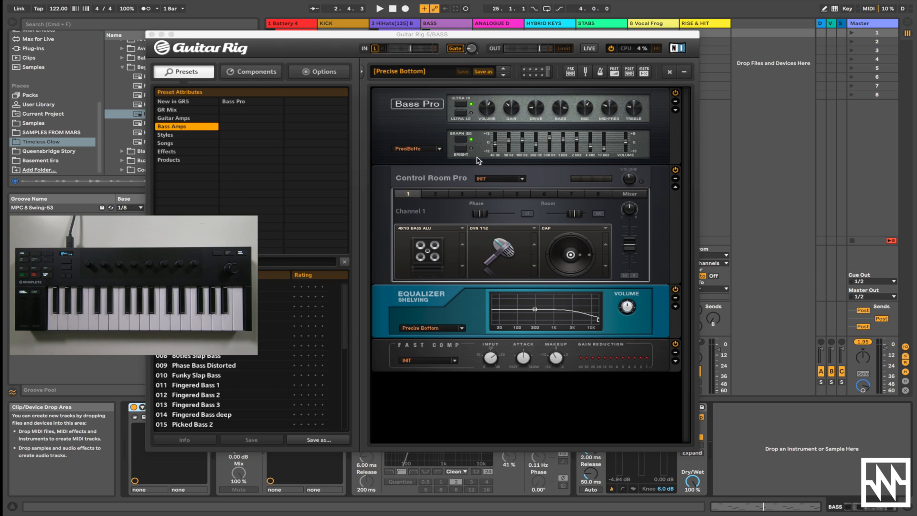
click(252, 36)
drag(252, 35, 392, 29)
click(293, 28)
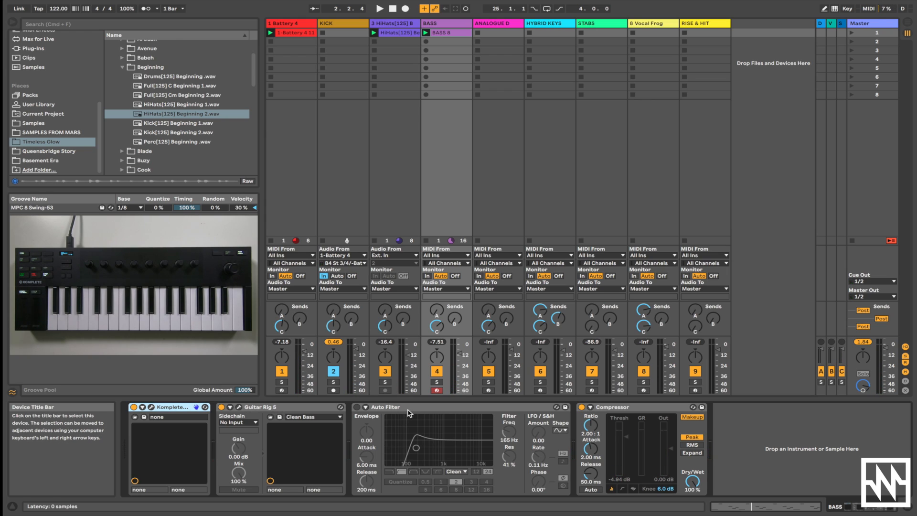
Step: Launch scene 1 to hear the drums, hi-hats and bass together, and select the ANALOGUE D track's first clip slot
key(Tab)
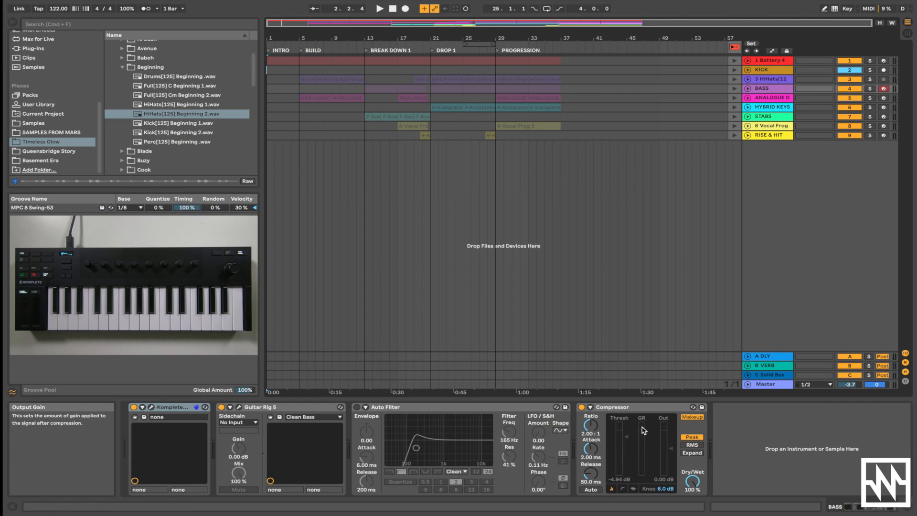
key(Tab)
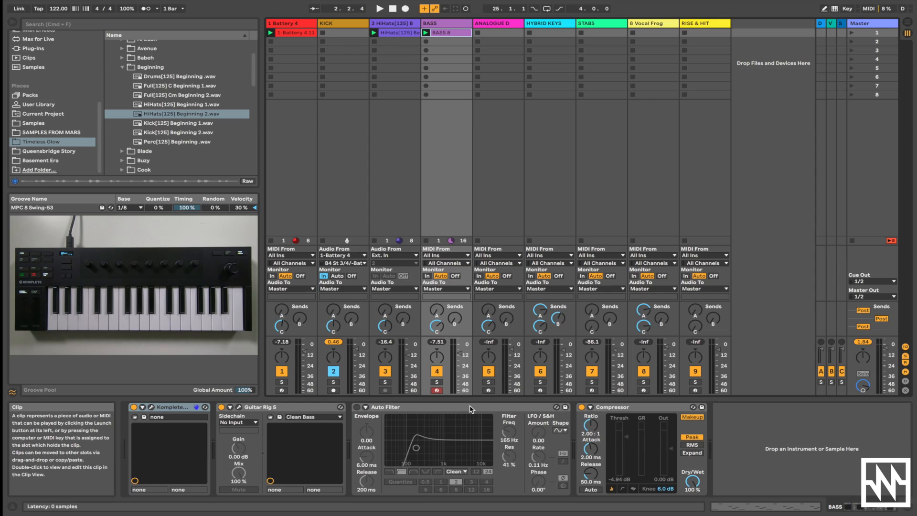
click(852, 33)
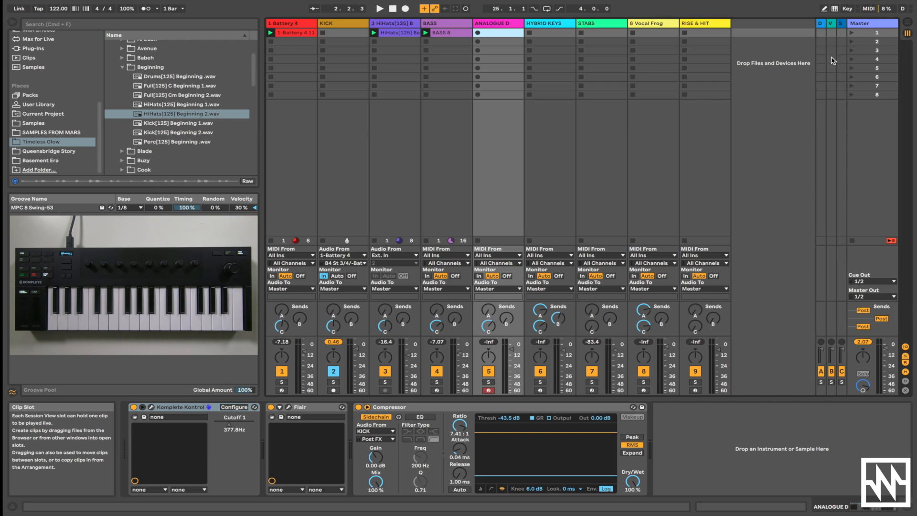
Step: Review the Space Gun Lead instrument and the Flair effect on ANALOGUE D, including Flair's Voices setting, and close both windows
click(152, 408)
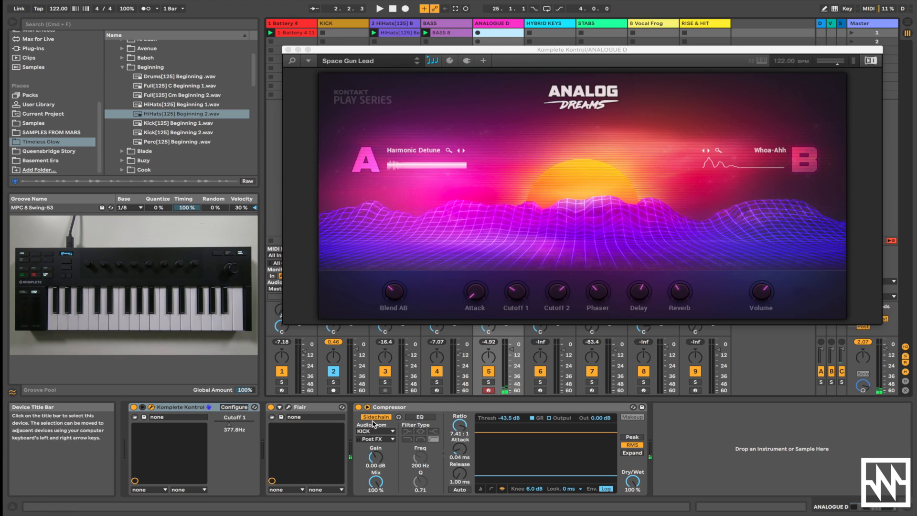
click(319, 409)
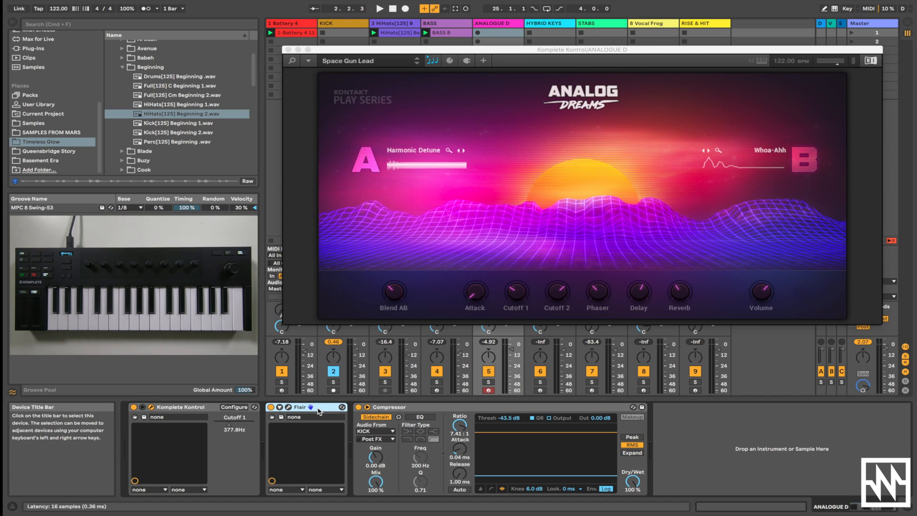
click(289, 407)
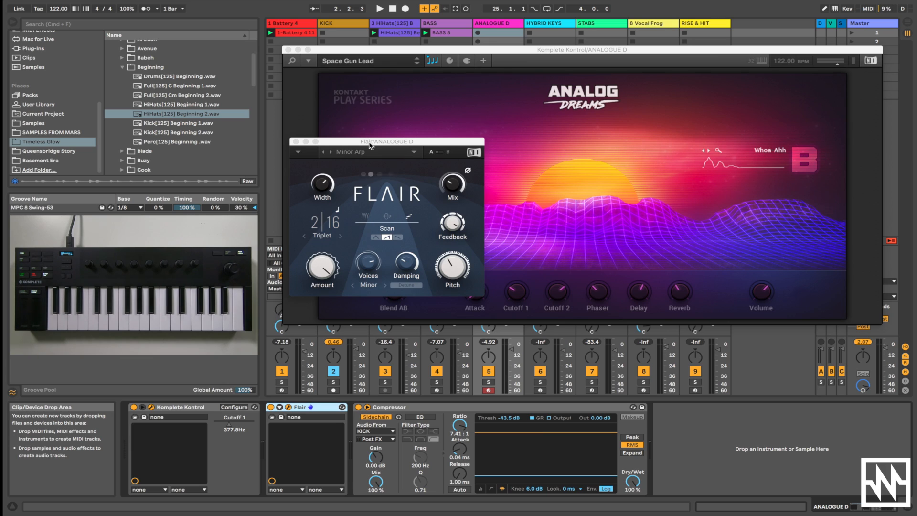
drag(371, 258, 374, 269)
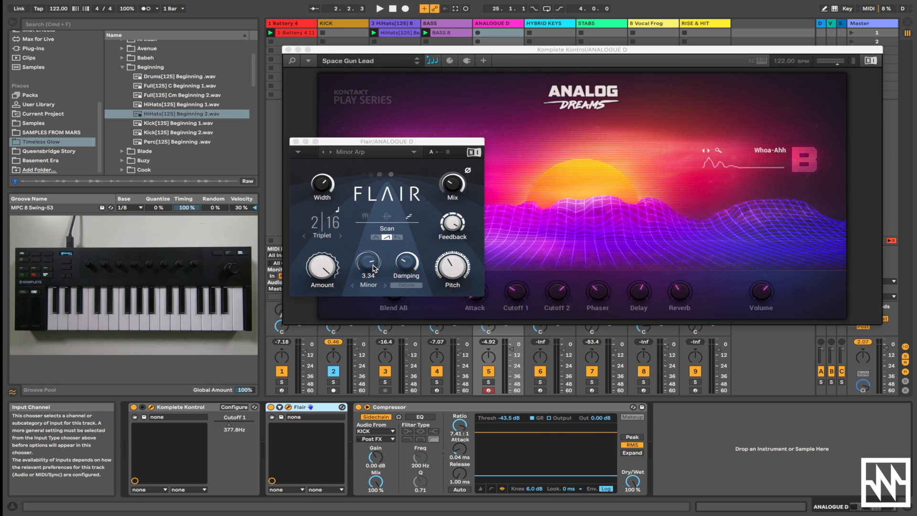
click(295, 142)
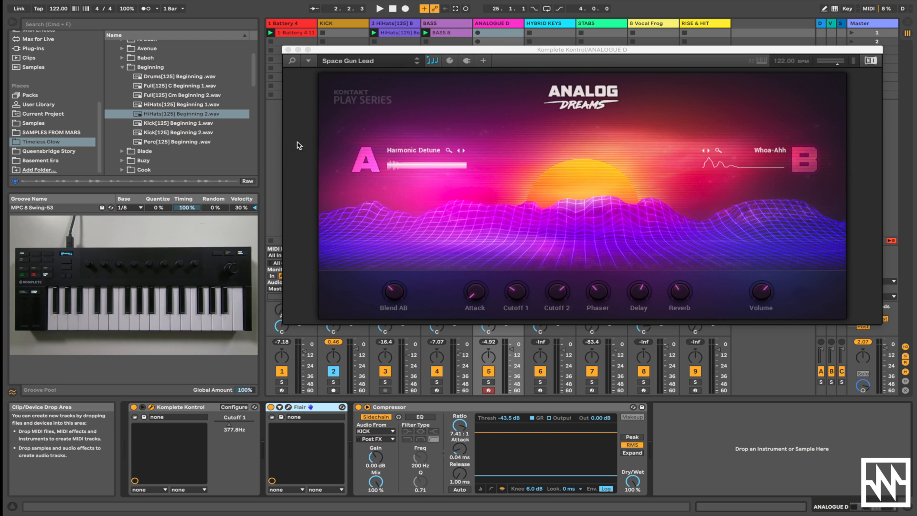
click(288, 50)
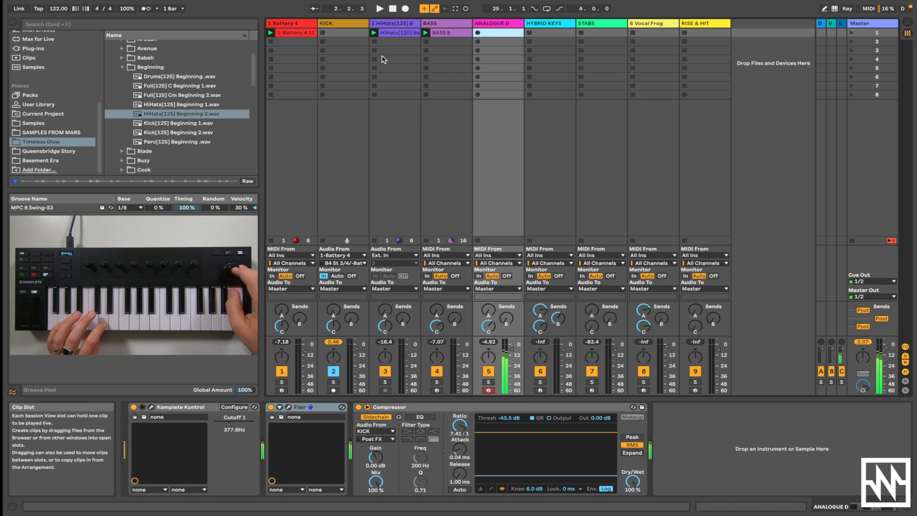
Step: Record a lead part into the first clip slot of ANALOGUE D and check its notes in the clip editor
key(Return)
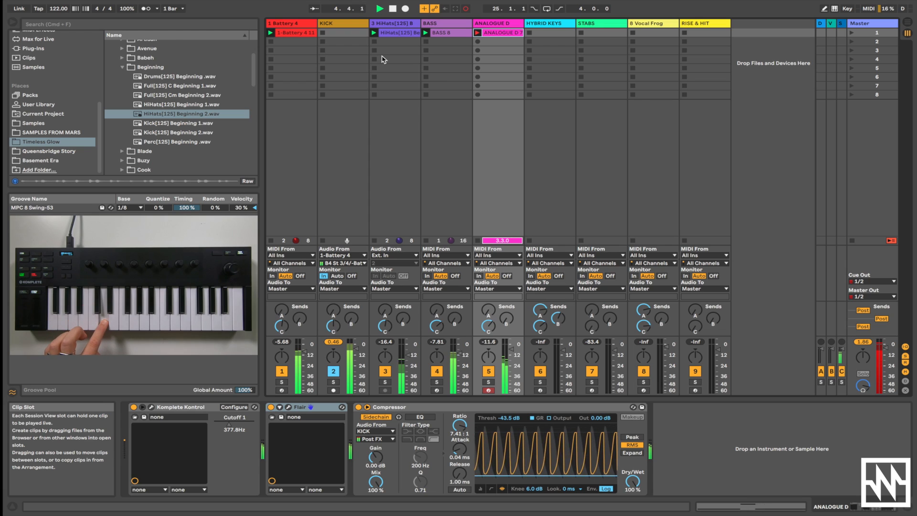
key(space)
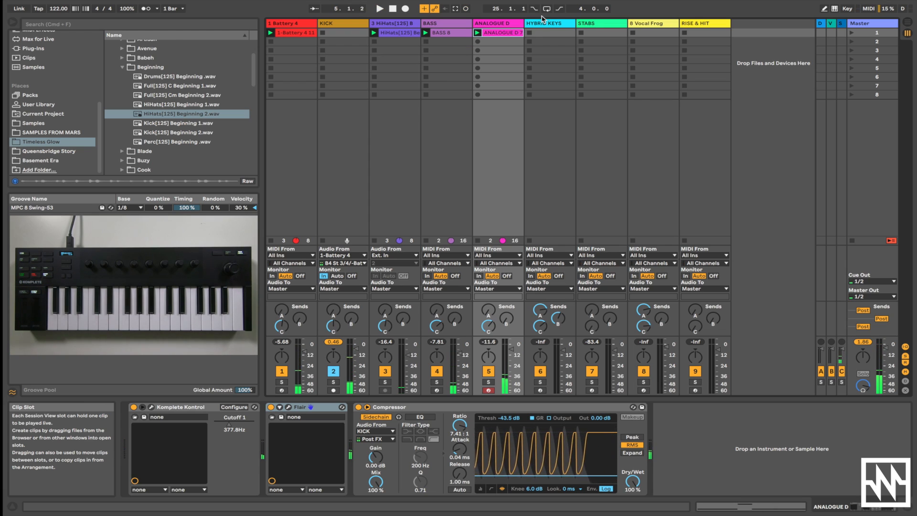
double_click(496, 33)
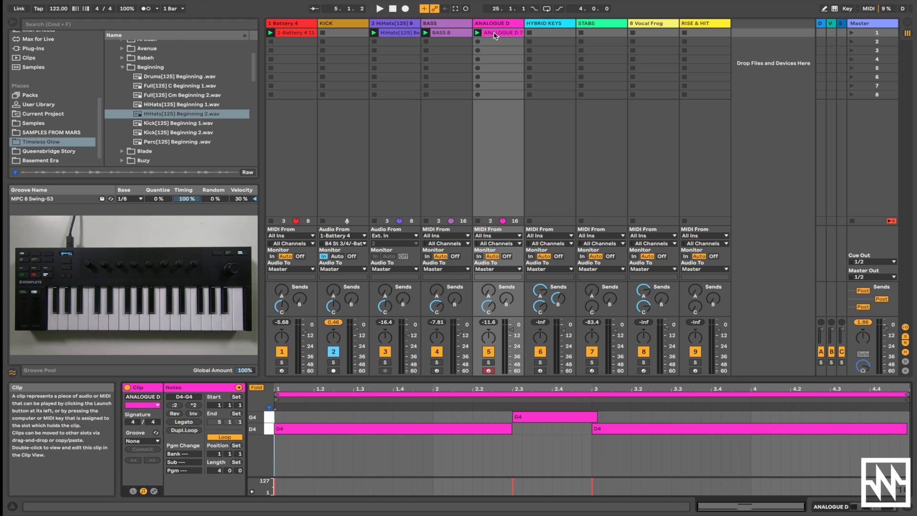
click(517, 123)
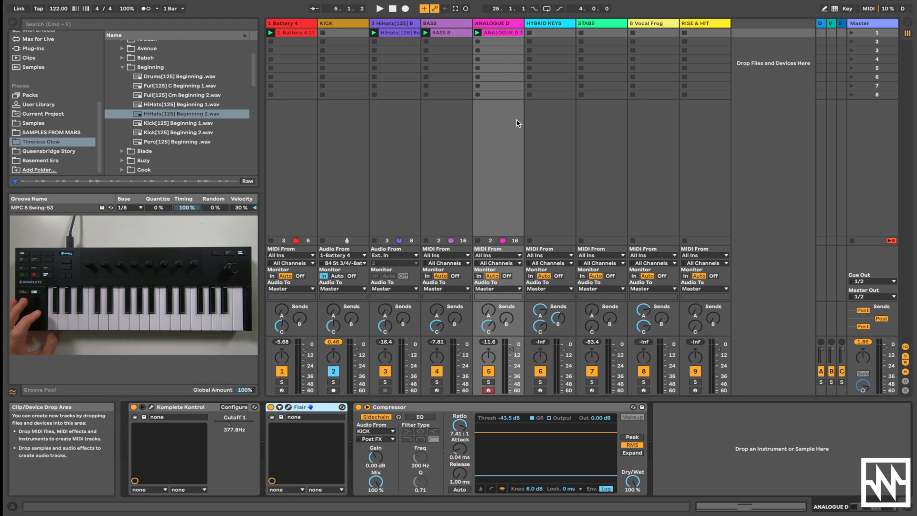
Step: Play back the loop with ANALOGUE D's Analog Dreams instrument open to examine its Cutoff 1 control, and close the window
click(152, 407)
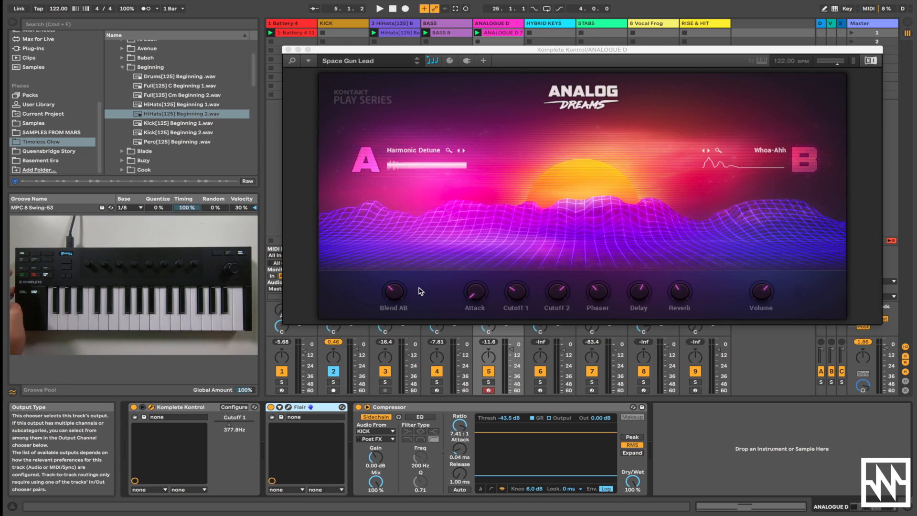
key(space)
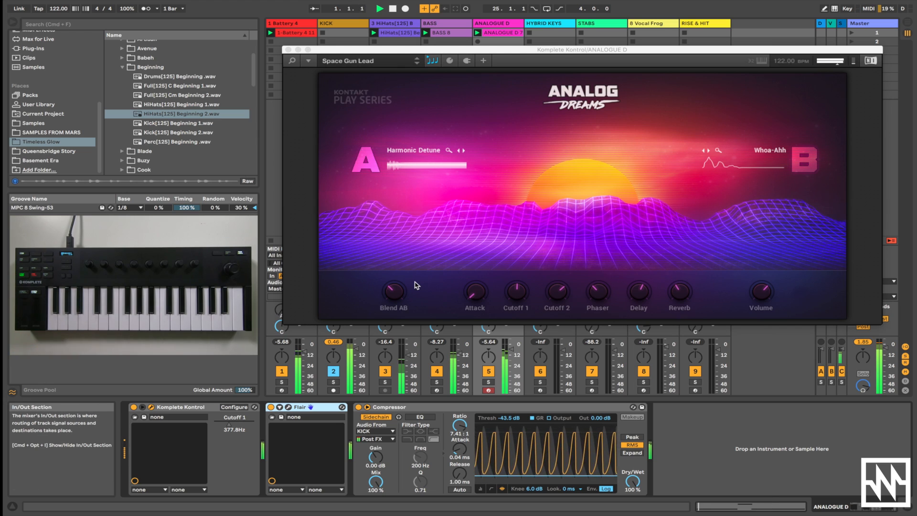
key(space)
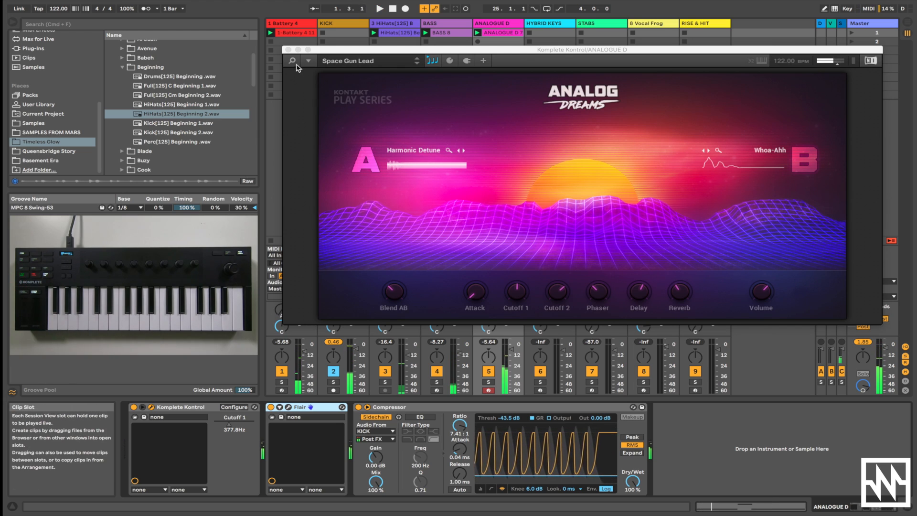
click(288, 50)
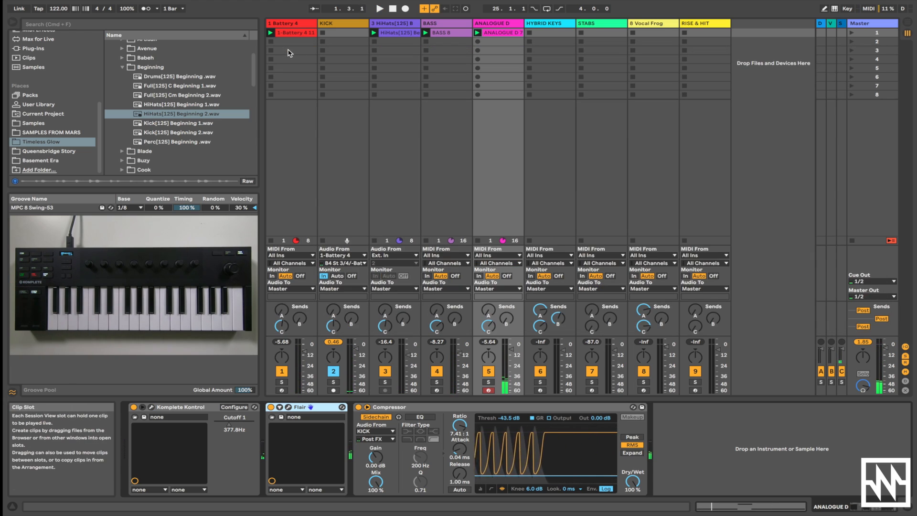
Step: Select the first clip slot of the HYBRID KEYS track
key(Right)
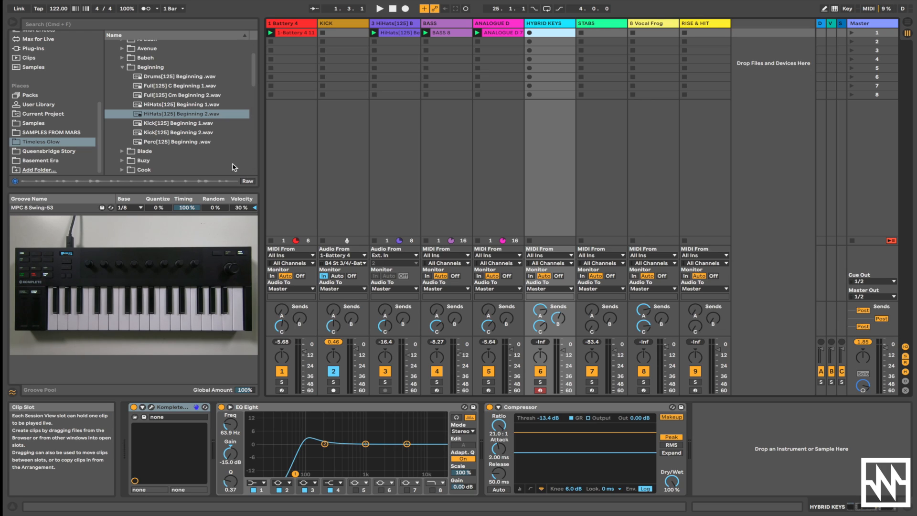
Step: Review the HYBRID KEYS track's Komplete Kontrol instrument, close its window, and record a keys part into the track's first clip slot
click(151, 408)
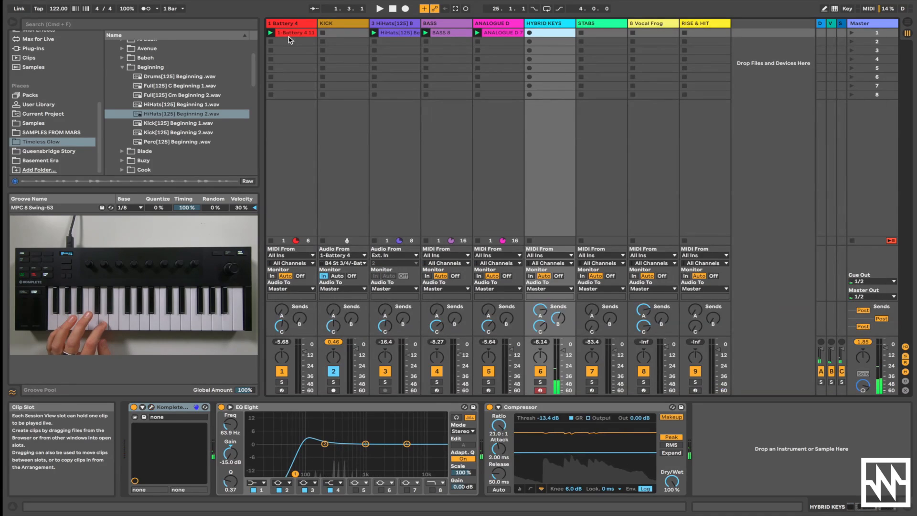
click(286, 36)
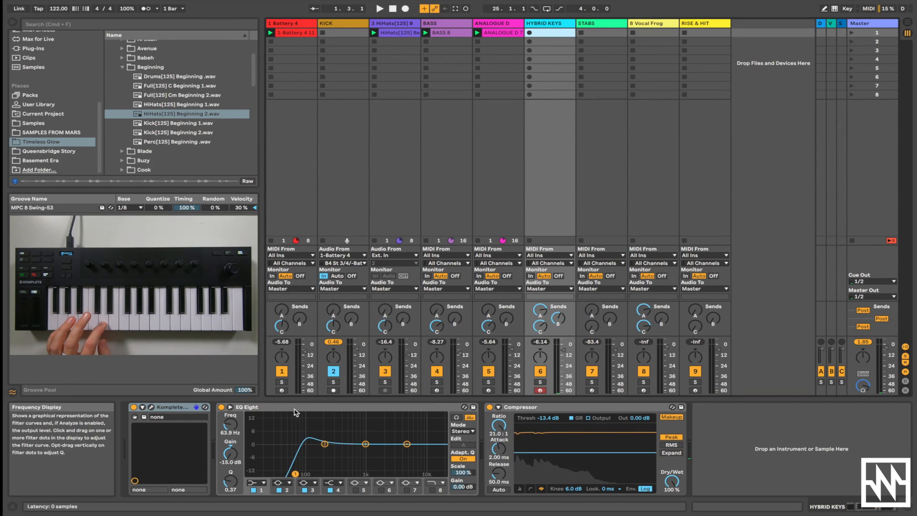
click(530, 33)
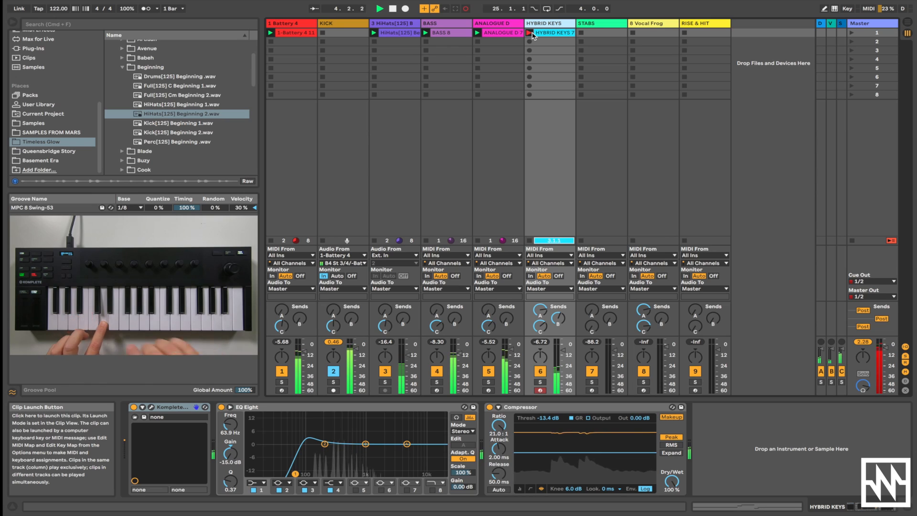
key(space)
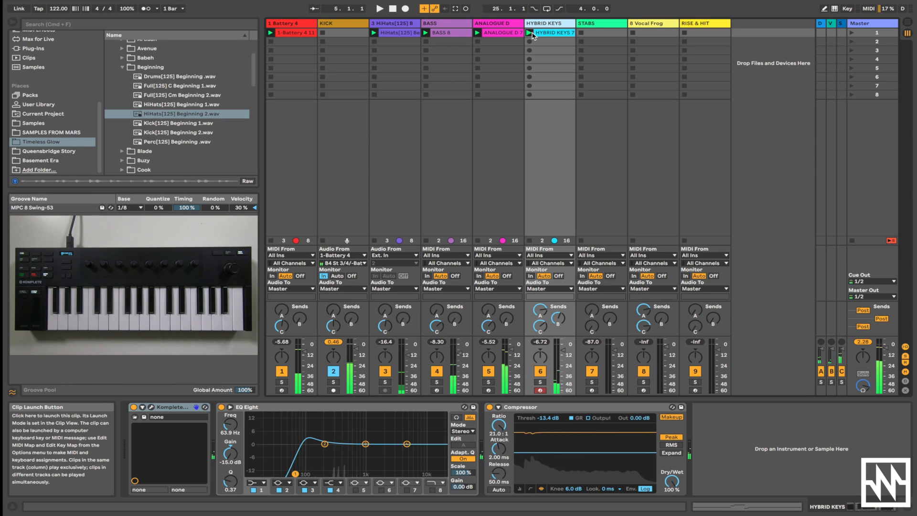
Step: Quantize the notes of the recorded HYBRID KEYS clip and play back the loop
click(553, 34)
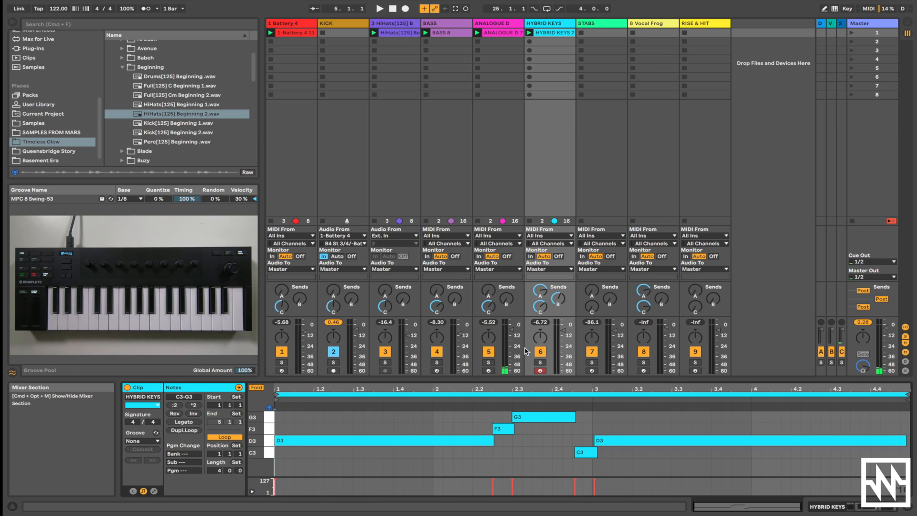
key(super+u)
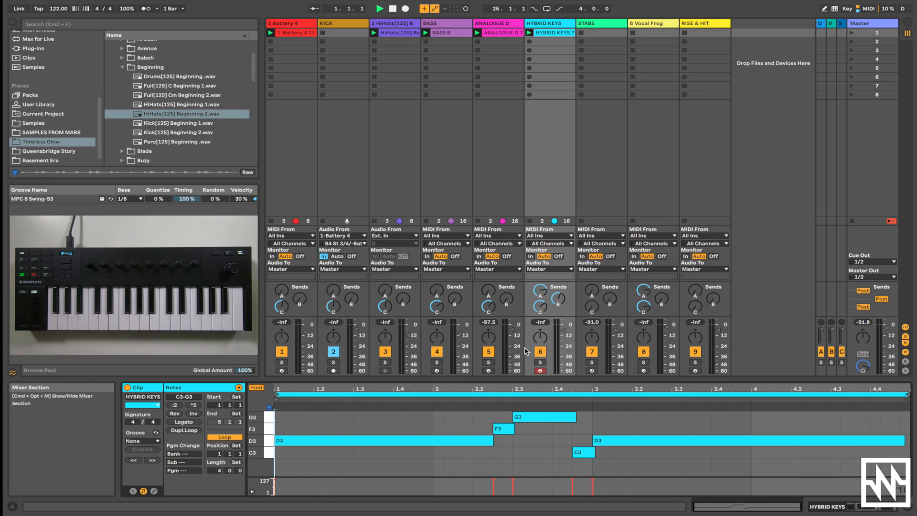
key(space)
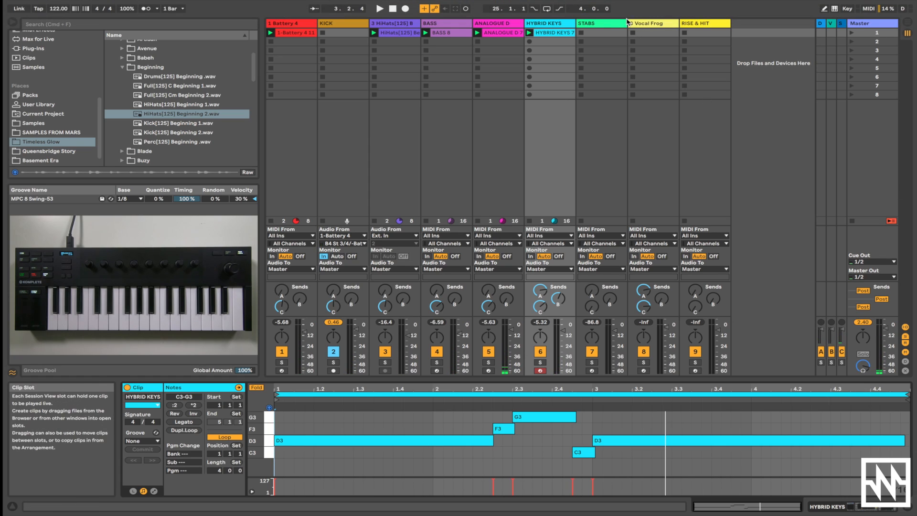
Step: Show the devices of the STABS track, examine its Una Corda instrument with the Cotton - Vinyl preset, and close the window
click(611, 24)
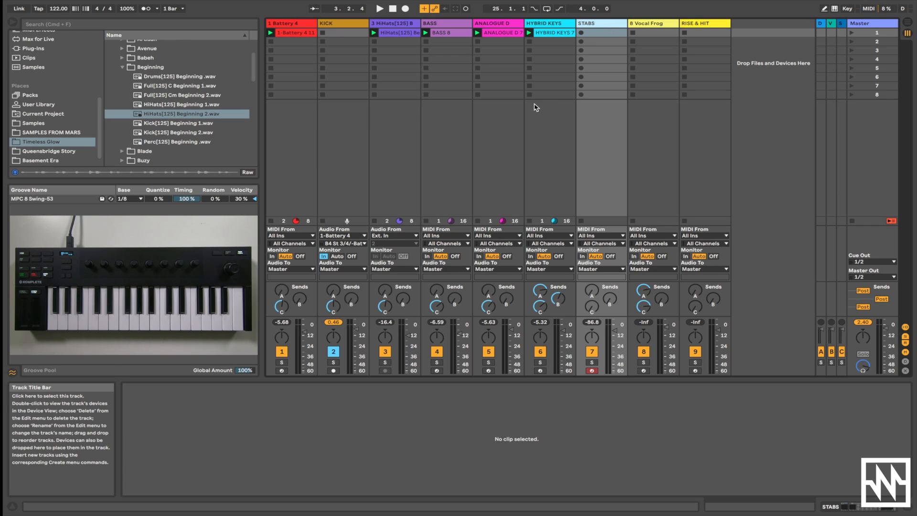
double_click(601, 24)
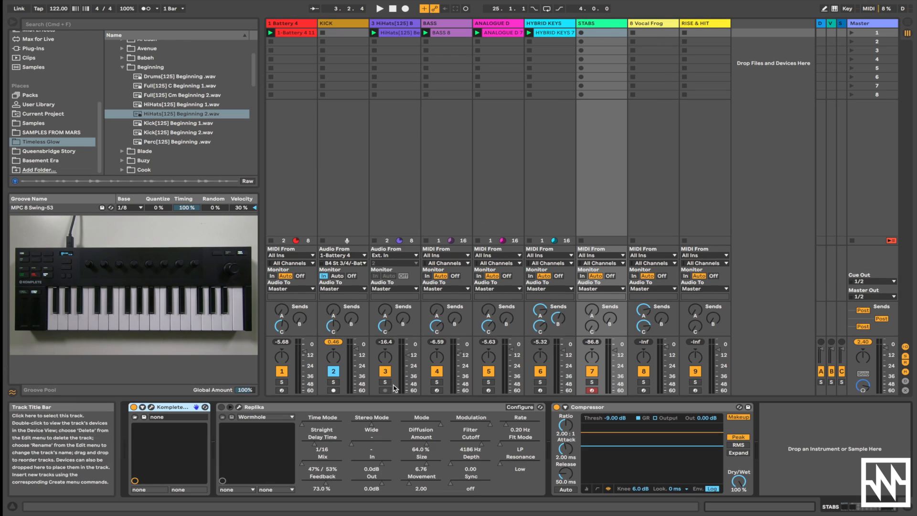
click(151, 408)
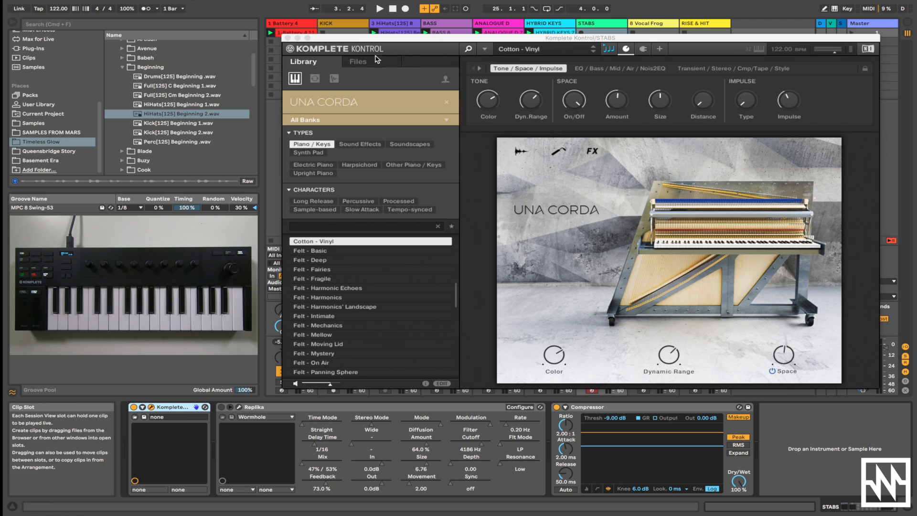
click(288, 38)
Step: Record a stabs part into the first clip slot of the STABS track
click(608, 25)
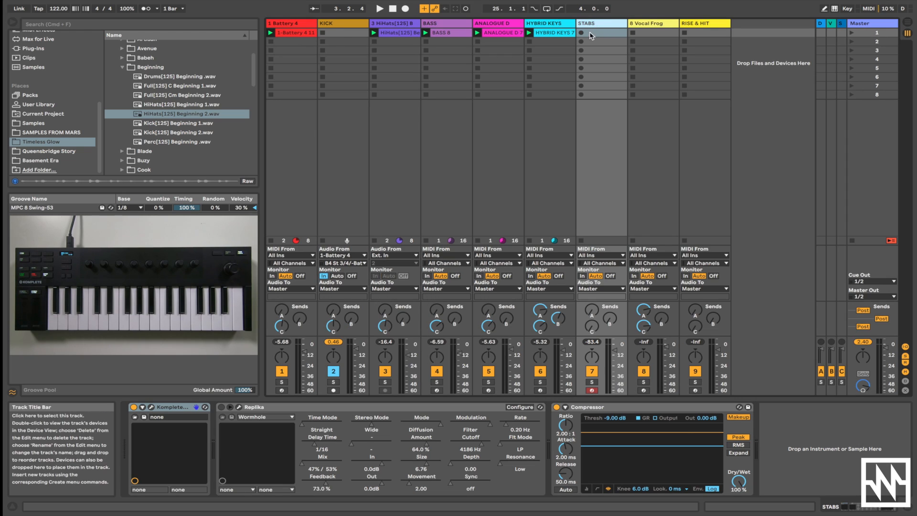
click(582, 33)
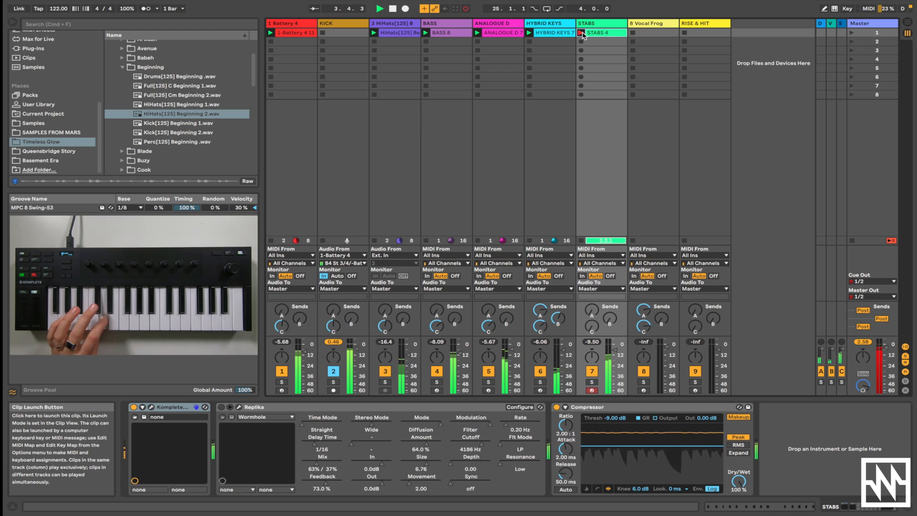
click(582, 33)
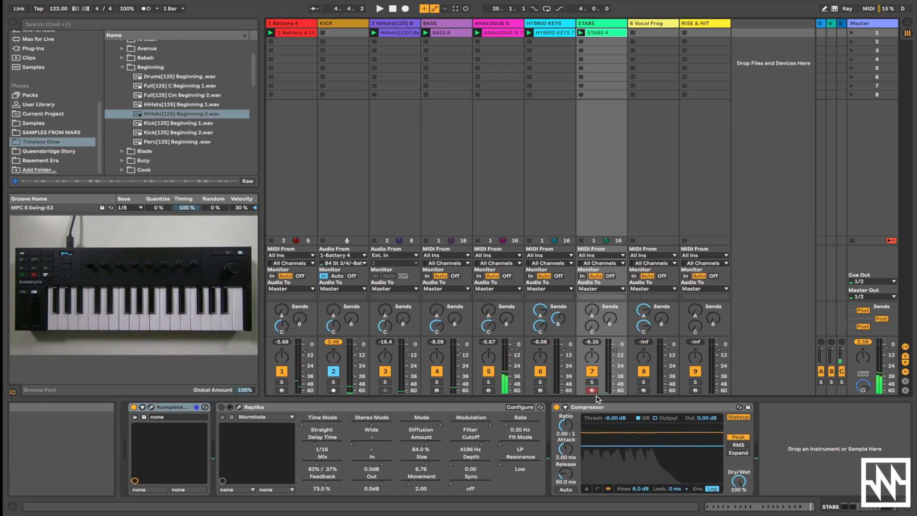
Step: Solo the STABS track, play back its recorded clip, and check the notes in the clip editor
click(592, 382)
key(space)
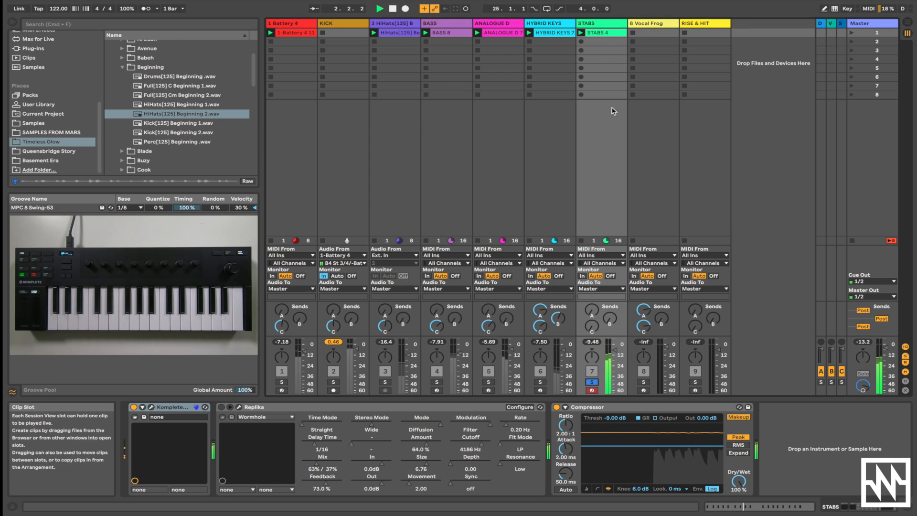
double_click(610, 33)
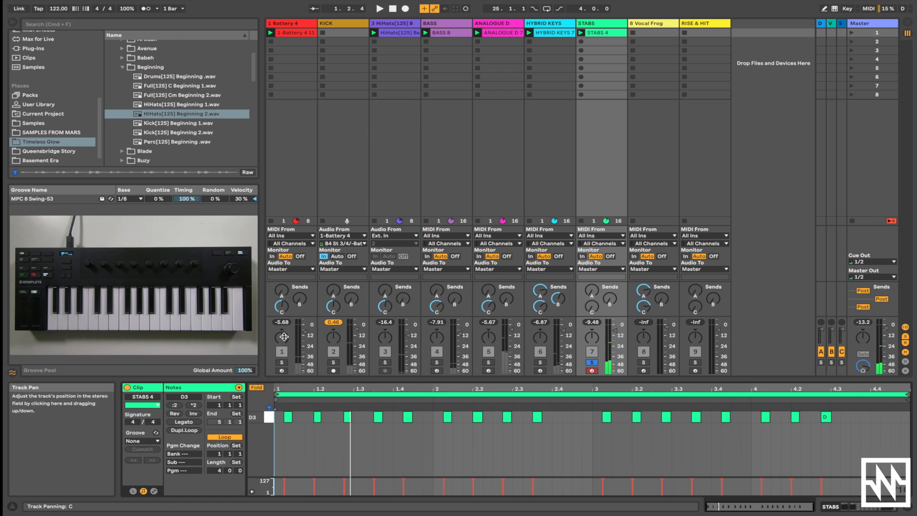
Step: Return to the STABS device chain, switch the Replika delay on and off again, and check its plug-in window
key(shift+Tab)
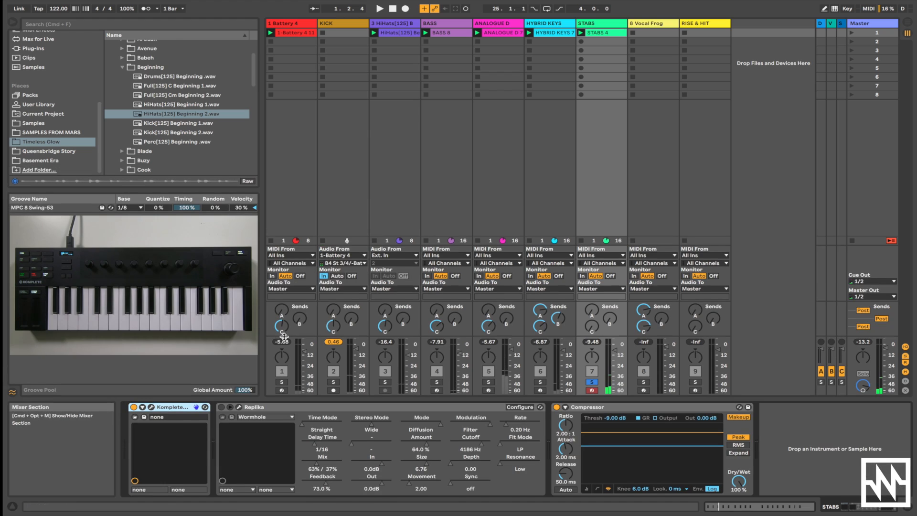
click(293, 407)
click(221, 407)
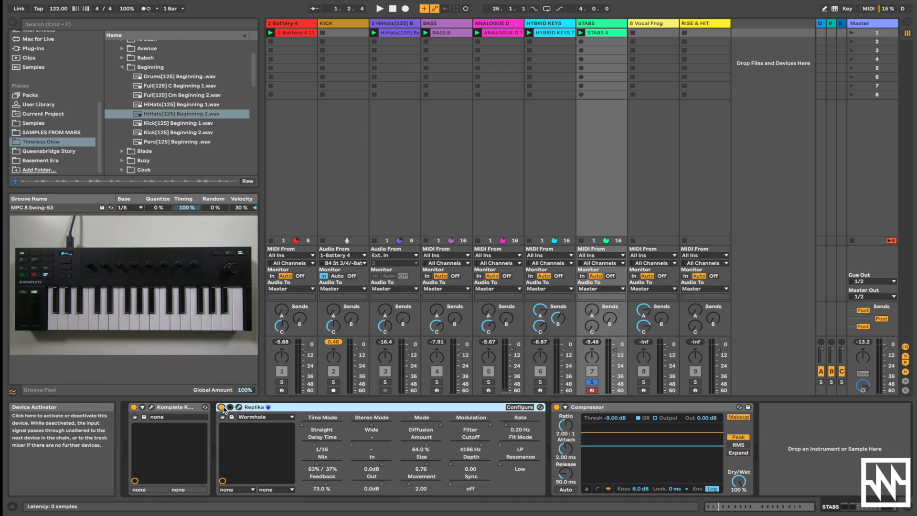
click(222, 407)
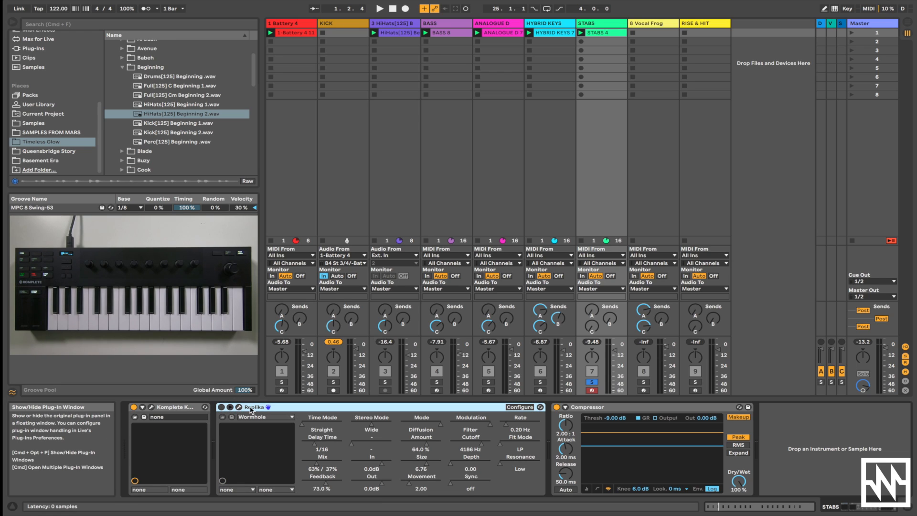
double_click(240, 408)
click(240, 407)
click(239, 407)
Step: Switch to the Arrangement View, restore arrangement playback, unfold the STABS track, and select its first clip at BREAK DOWN 1
key(Tab)
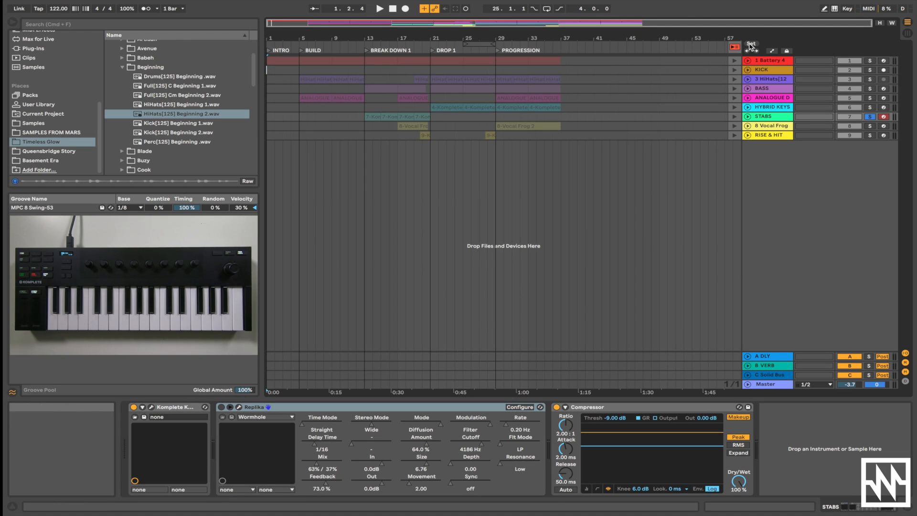
click(736, 47)
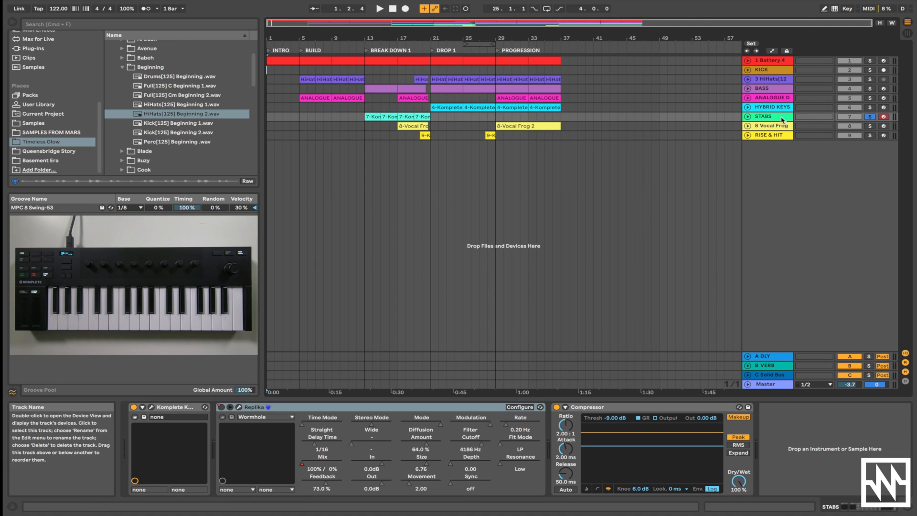
click(781, 117)
click(748, 117)
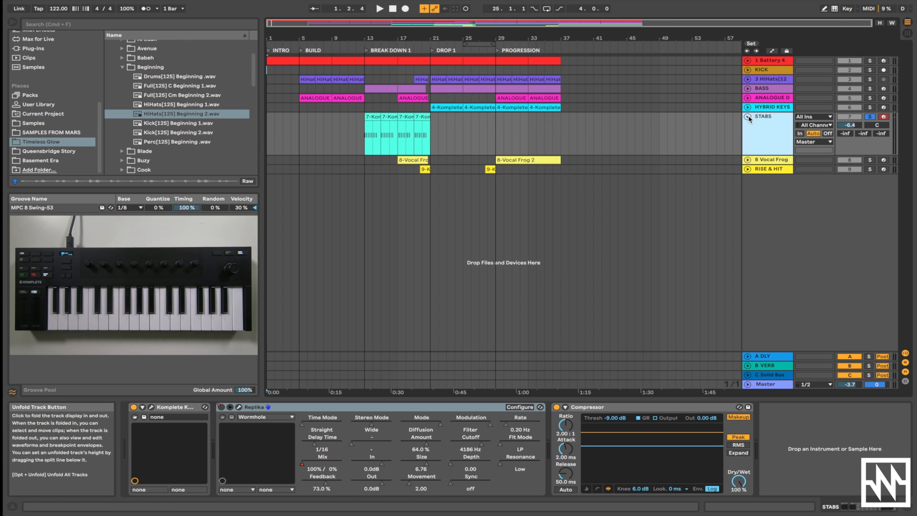
click(371, 118)
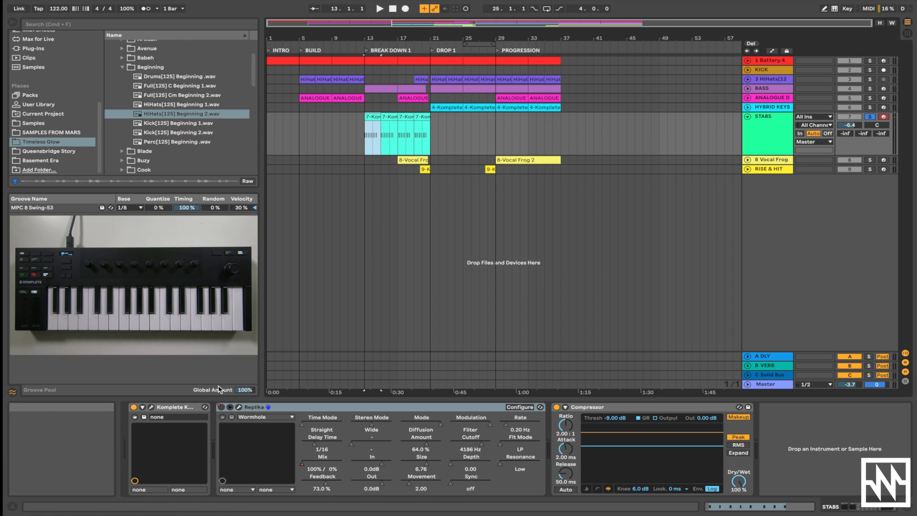
Step: Play STABS from the start of BREAK DOWN 1 with the Replika window open to examine its Mix automation, and close the window
click(239, 408)
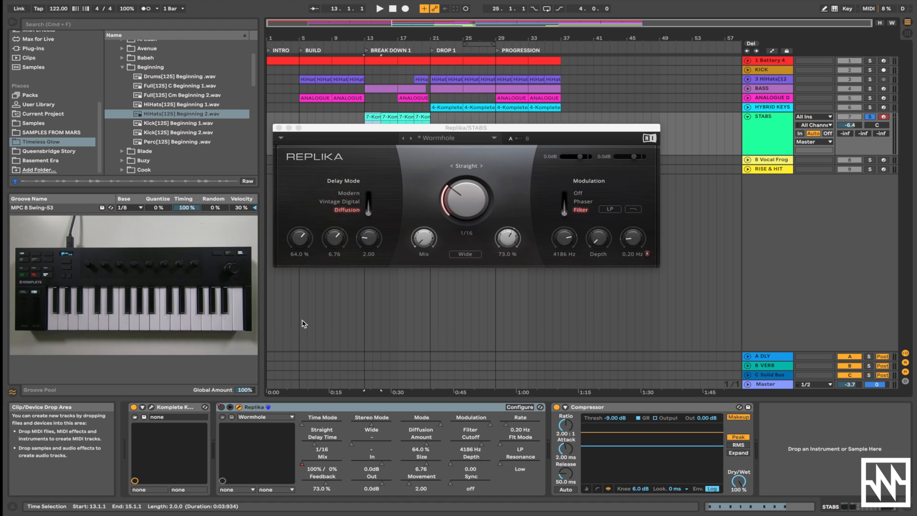
drag(397, 129, 428, 171)
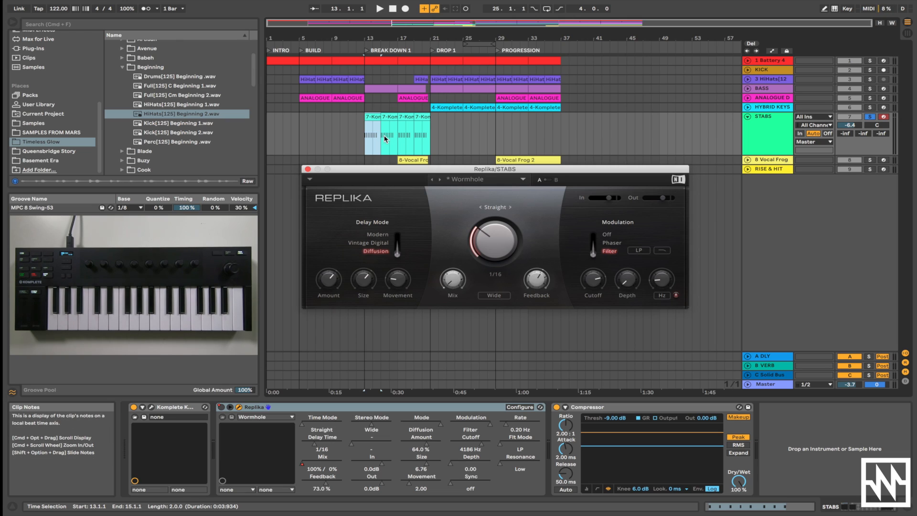
click(365, 127)
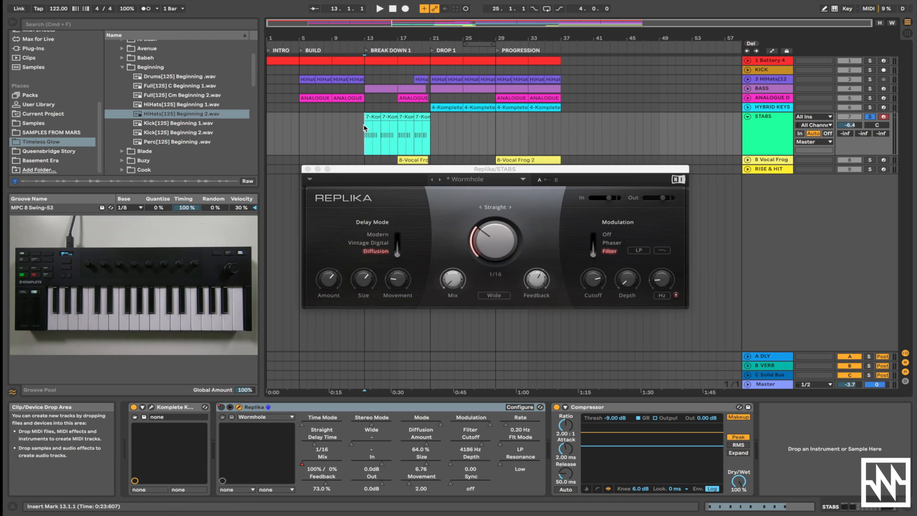
key(space)
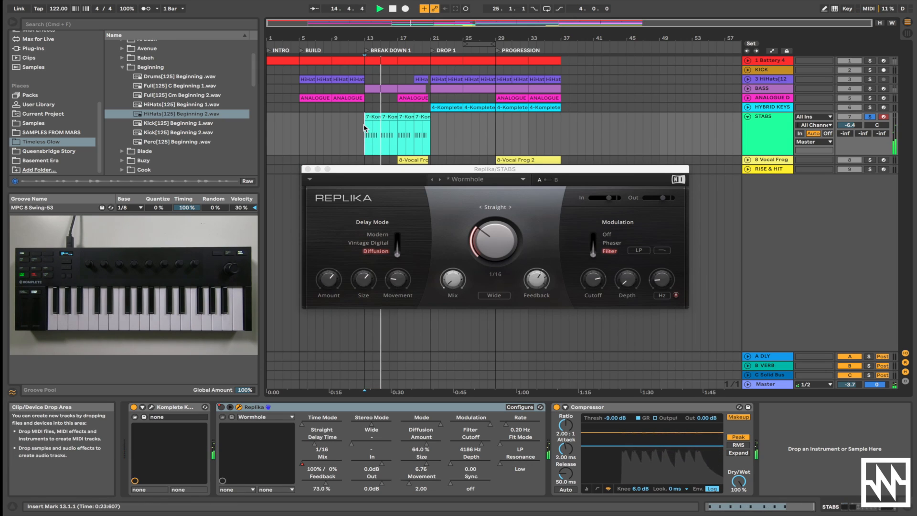
click(448, 89)
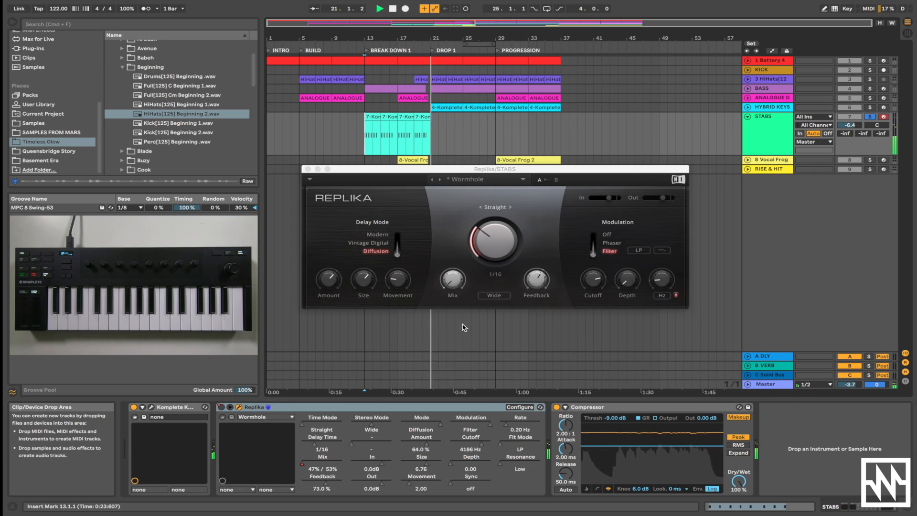
click(308, 170)
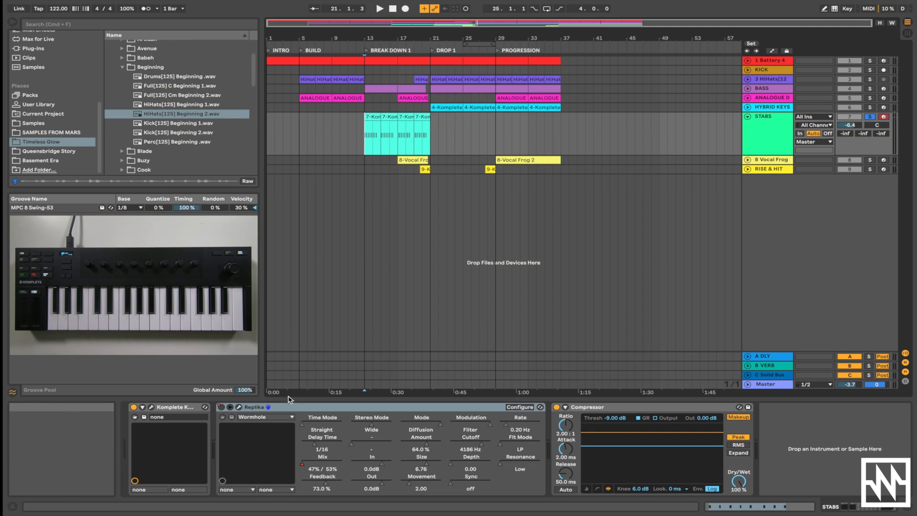
Step: Check the arrangement stabs clip's notes, return to the Session View, and show the devices of the 8 Vocal Frog track
key(shift+Tab)
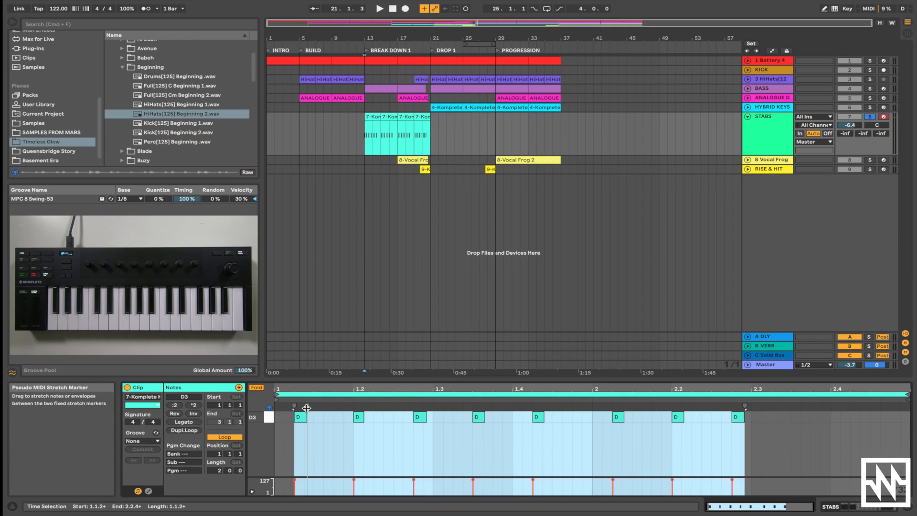
key(Tab)
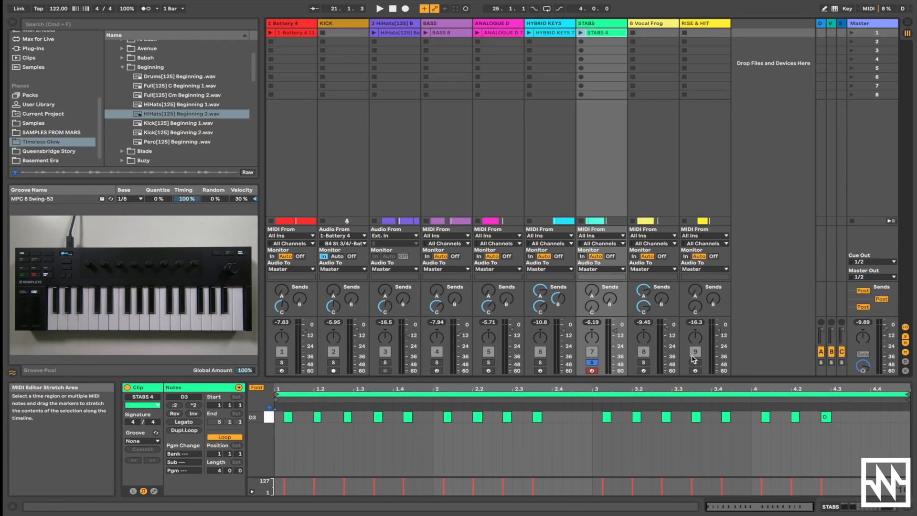
click(658, 24)
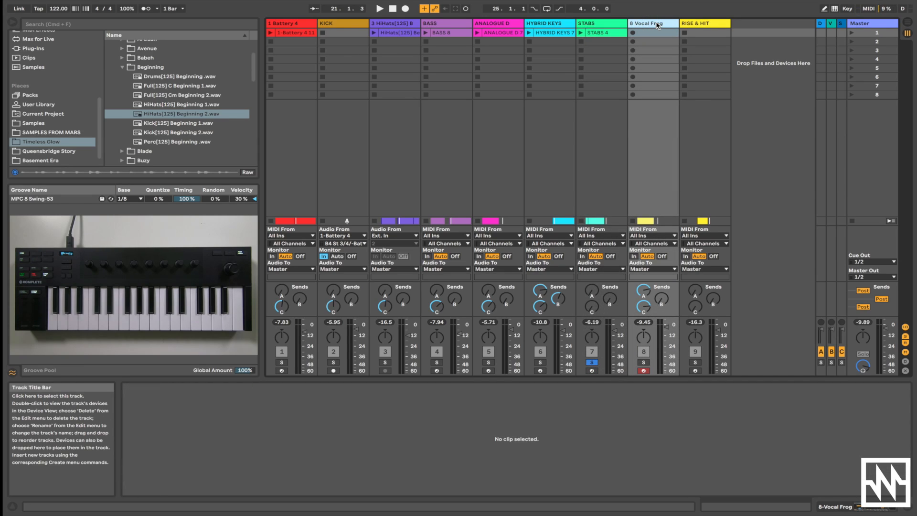
double_click(659, 24)
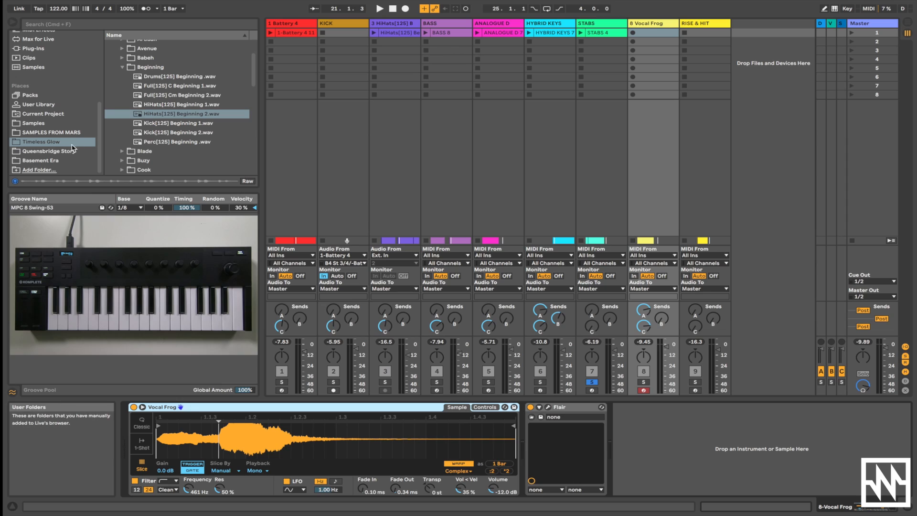
Step: Collapse the Beginning folder and browse the Timeless Glow library to the Vocal folder inside One Shots
click(121, 67)
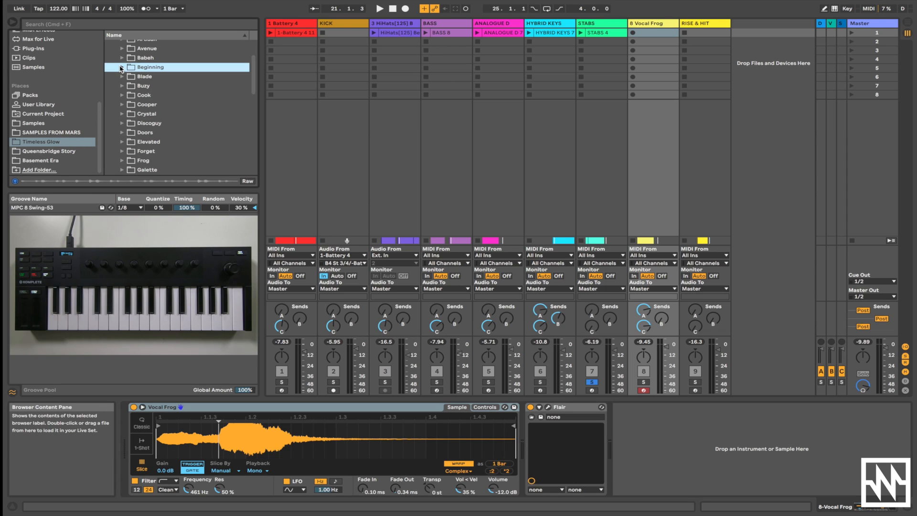
scroll(130, 98, up, 3)
click(111, 54)
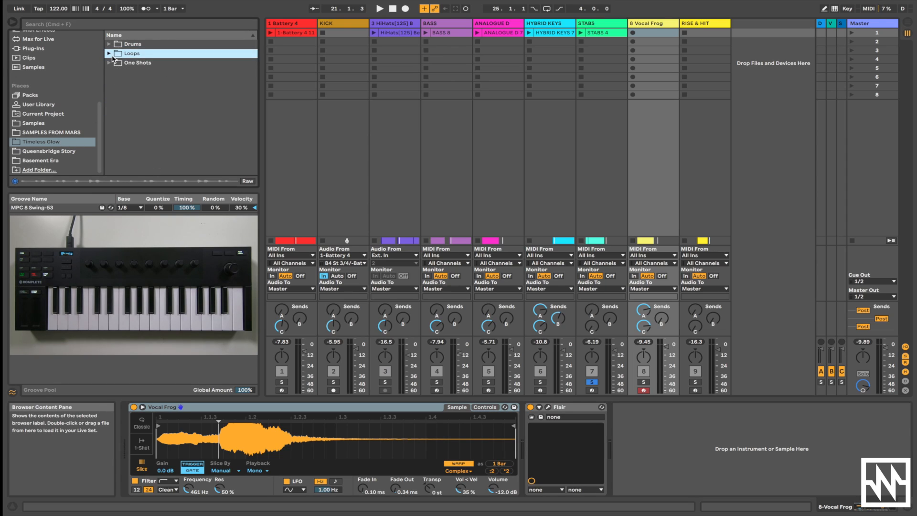
click(110, 63)
click(144, 139)
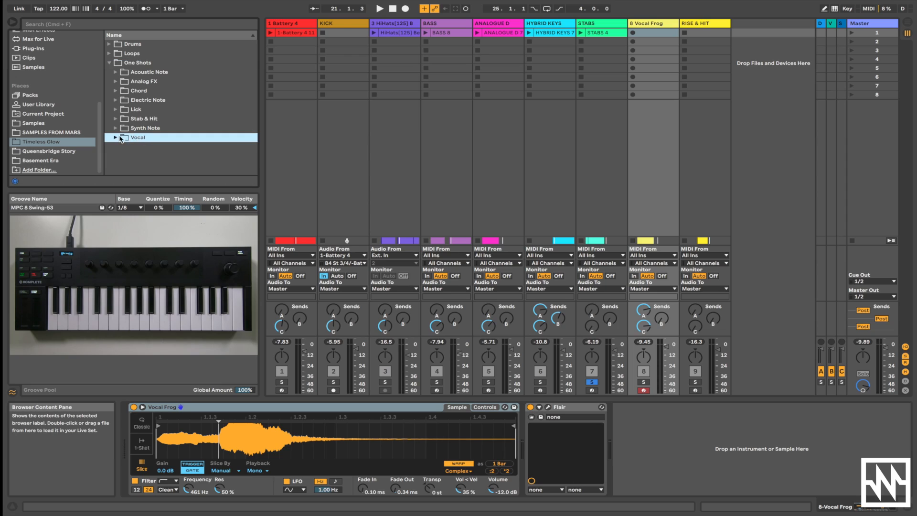
click(117, 138)
scroll(140, 125, down, 3)
Step: Audition the vocal one-shots Vocal Artisan, Avenue, Beginning, Doors 1 and Frog
click(158, 97)
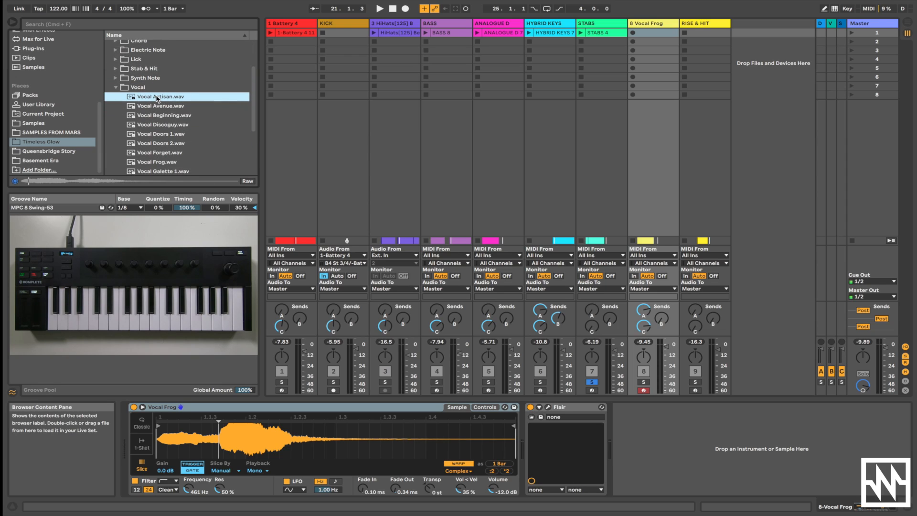
click(158, 107)
click(156, 116)
click(156, 134)
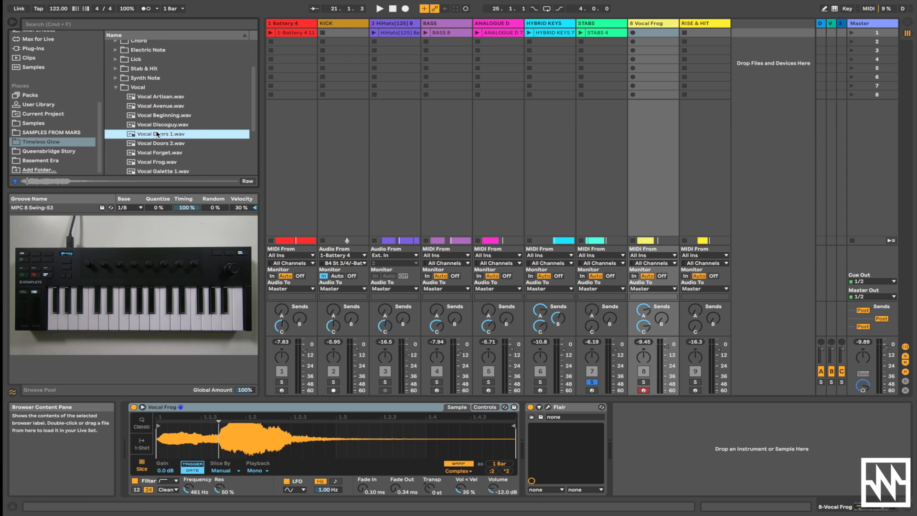
click(159, 163)
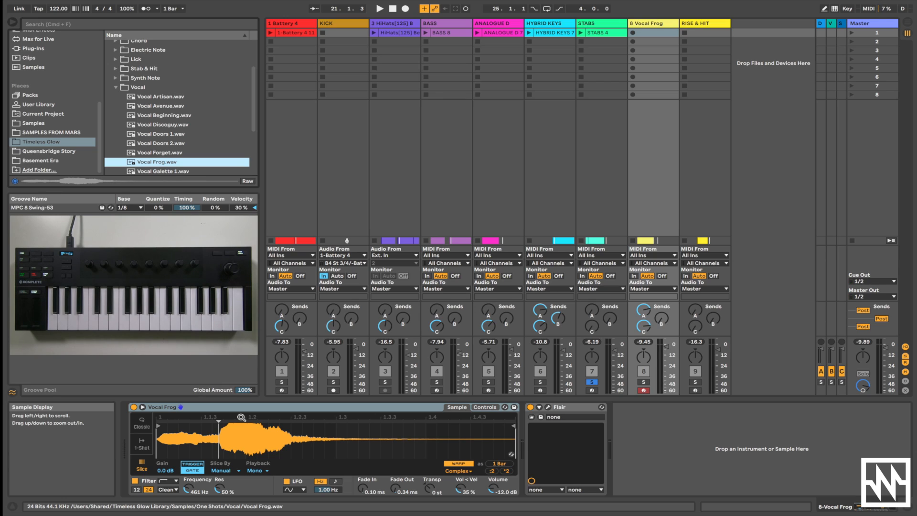
Step: Take STABS out of solo, then check the Flair plug-in window on the 8 Vocal Frog track and close it
click(593, 382)
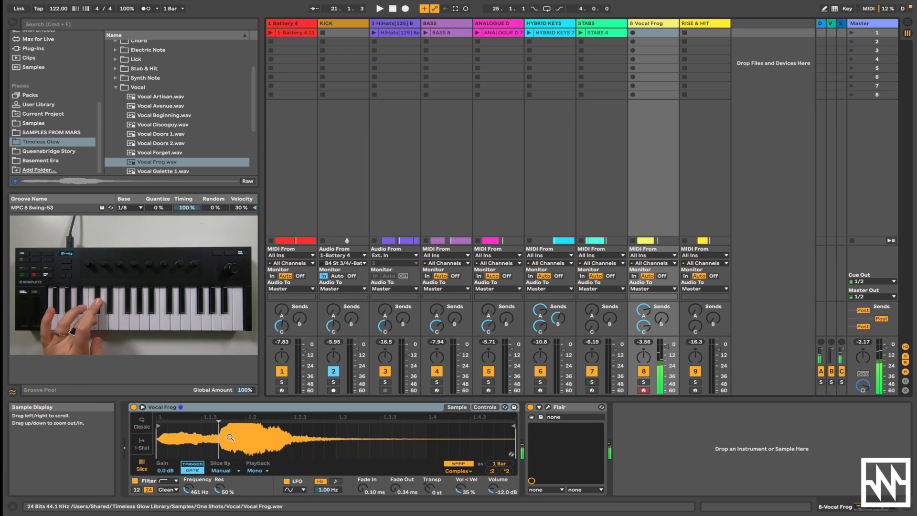
click(550, 408)
click(548, 407)
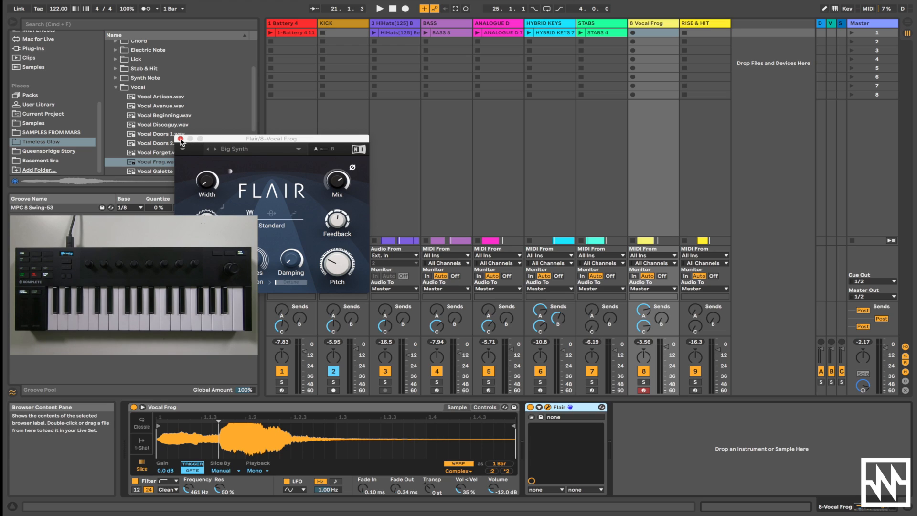
click(180, 139)
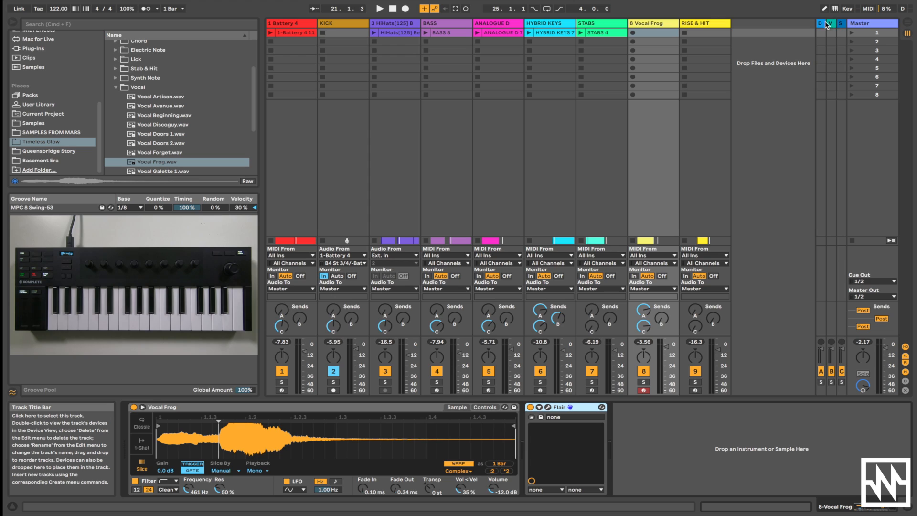
Step: Examine the Replika XT delay settings on the A-DLY return track and close the plug-in window
click(821, 24)
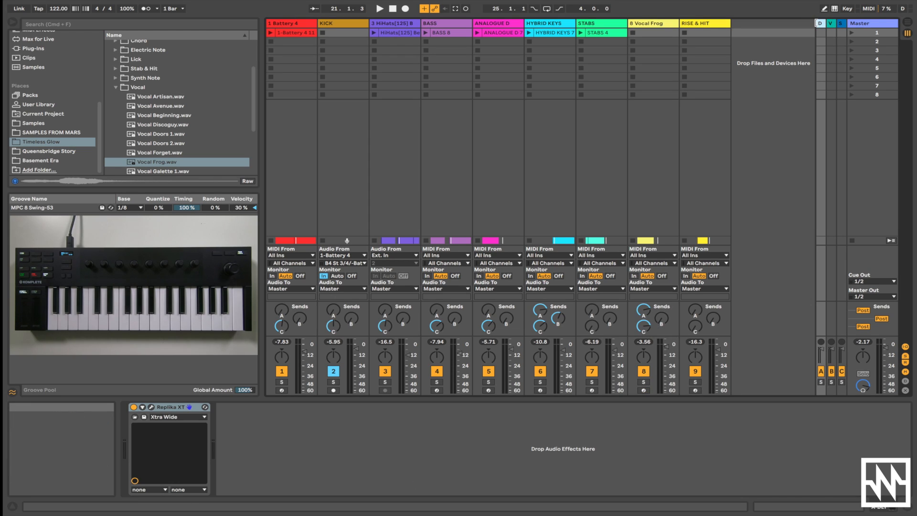
click(152, 407)
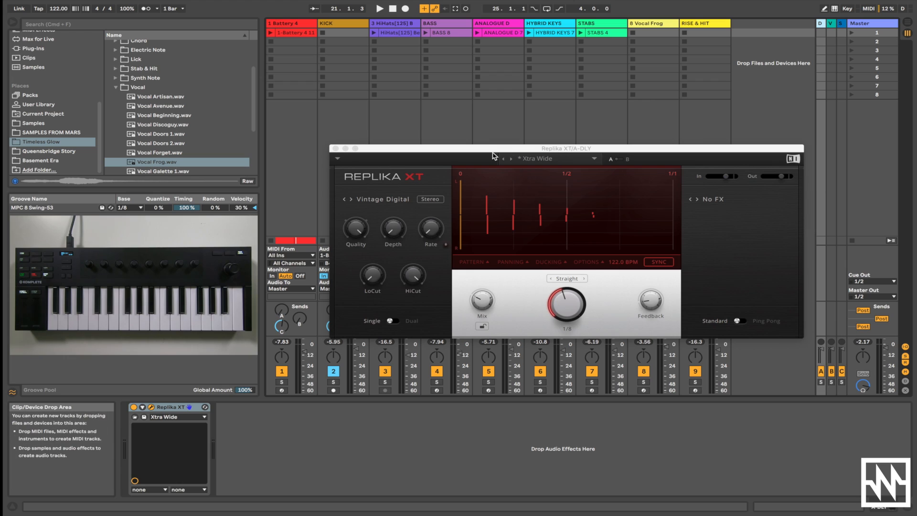
drag(488, 152, 479, 153)
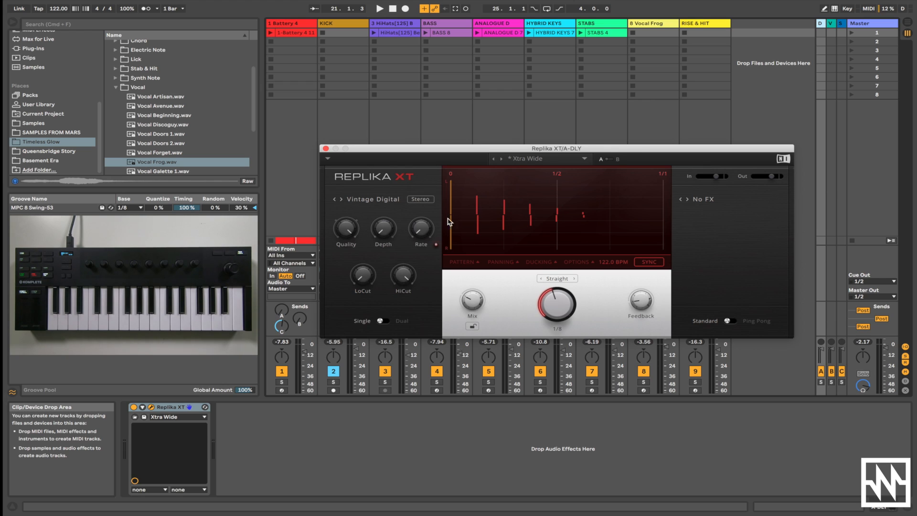
click(326, 149)
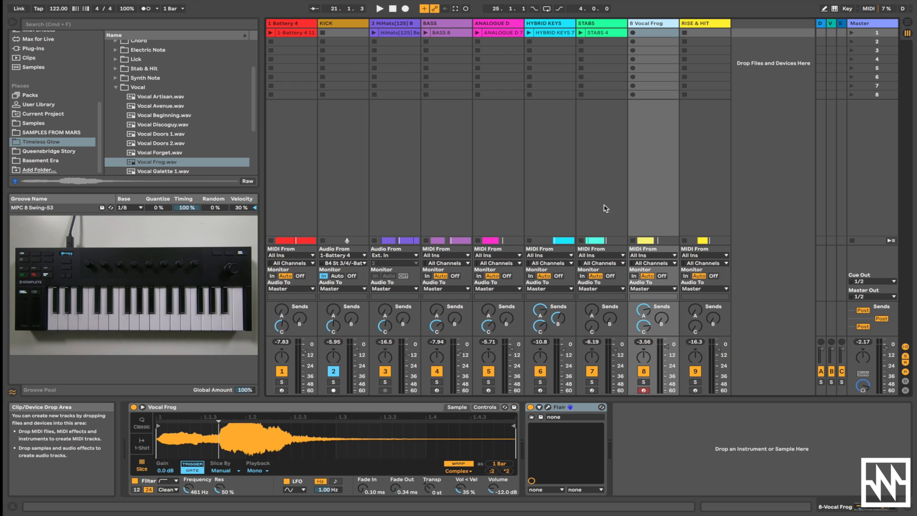
click(633, 33)
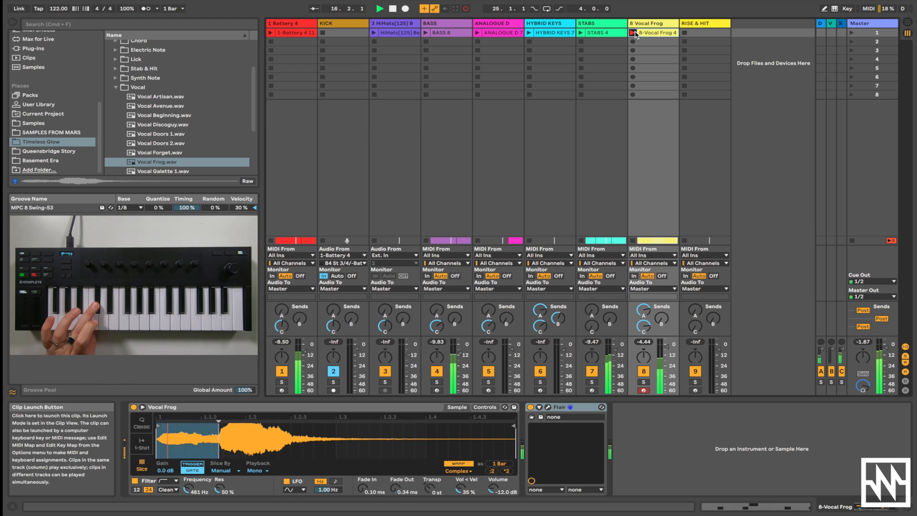
key(space)
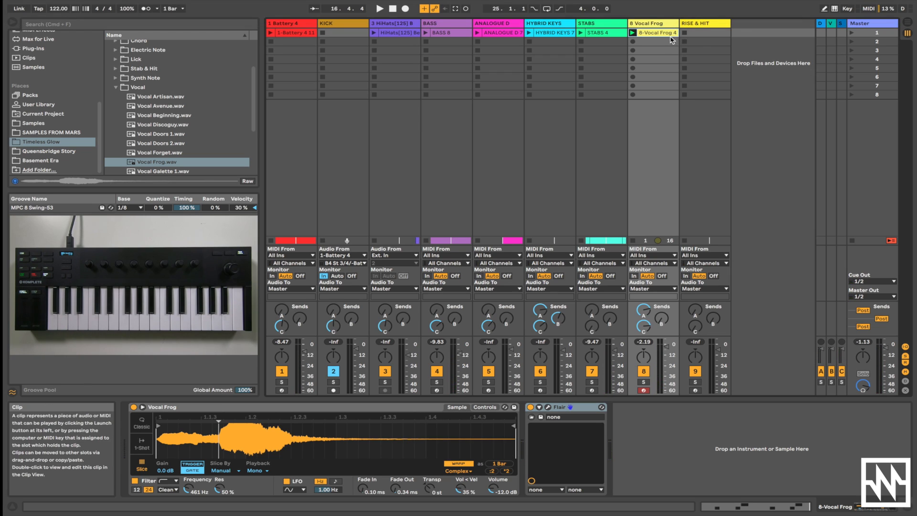
key(Delete)
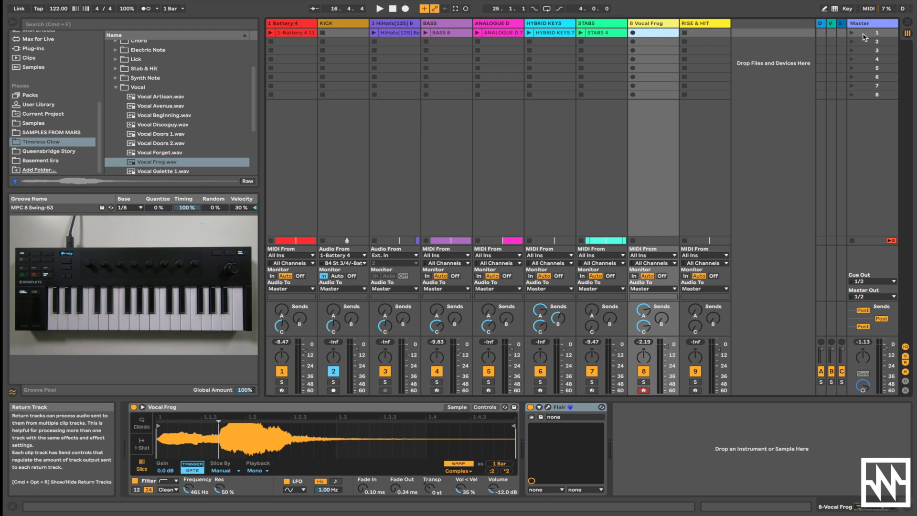
Step: Launch scene 1, record the vocal part into the first clip slot of 8 Vocal Frog, and stop playback
click(855, 34)
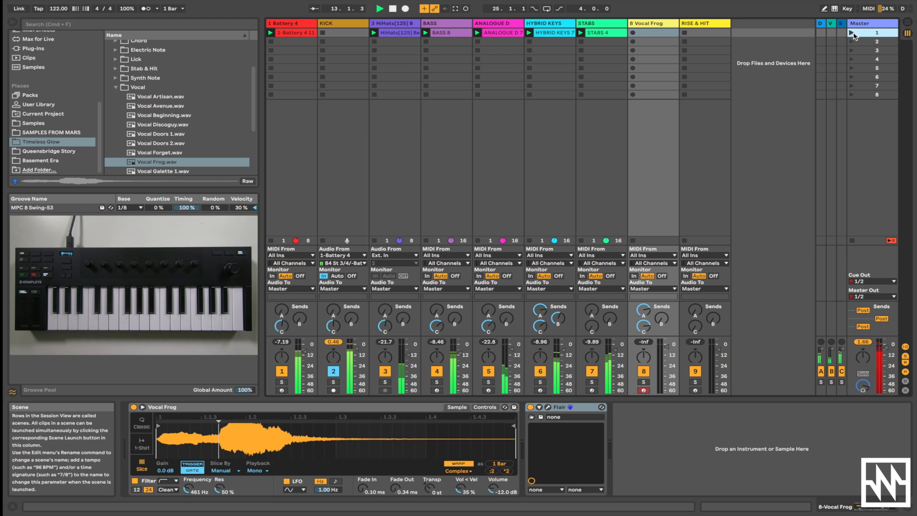
click(634, 32)
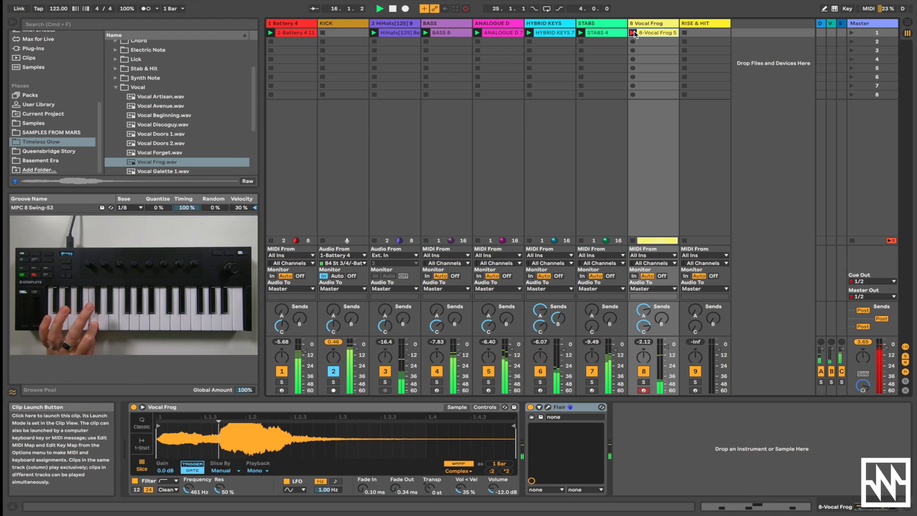
key(space)
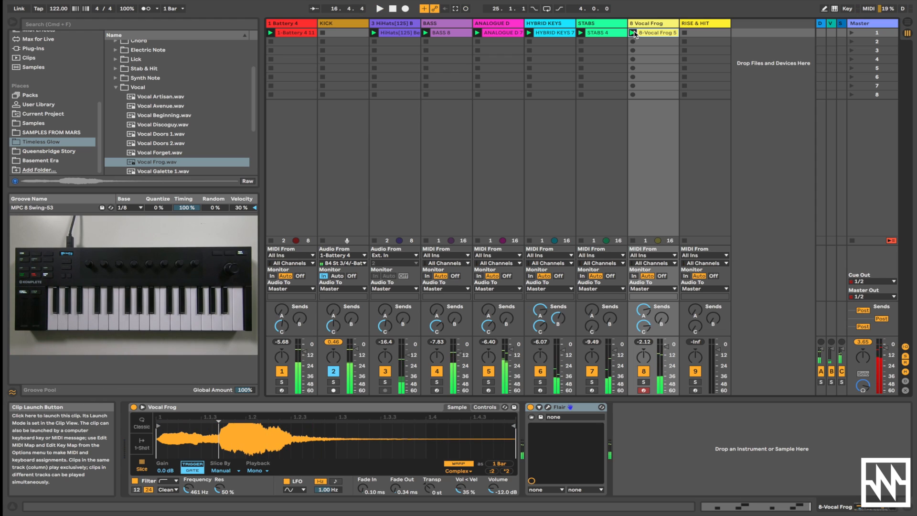
Step: Select RISE & HIT, unfold and solo it in the Arrangement View, and restore arrangement playback
click(713, 24)
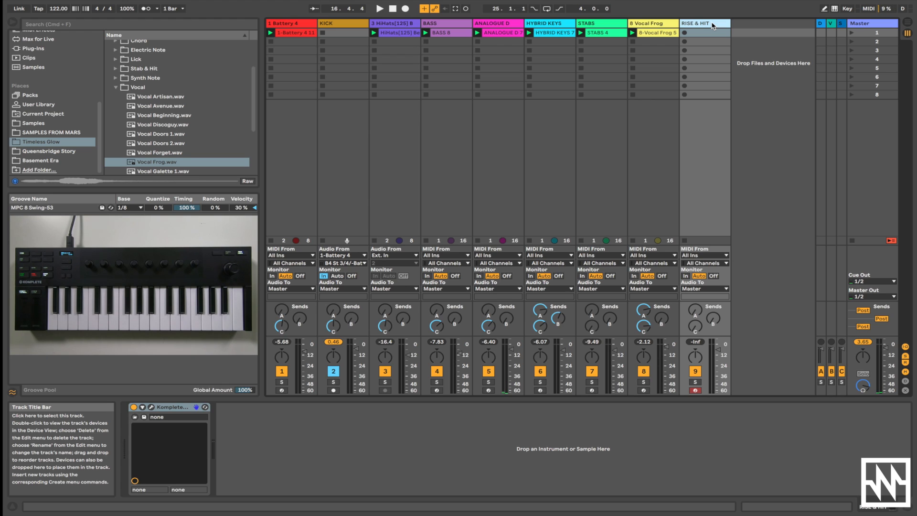
key(Tab)
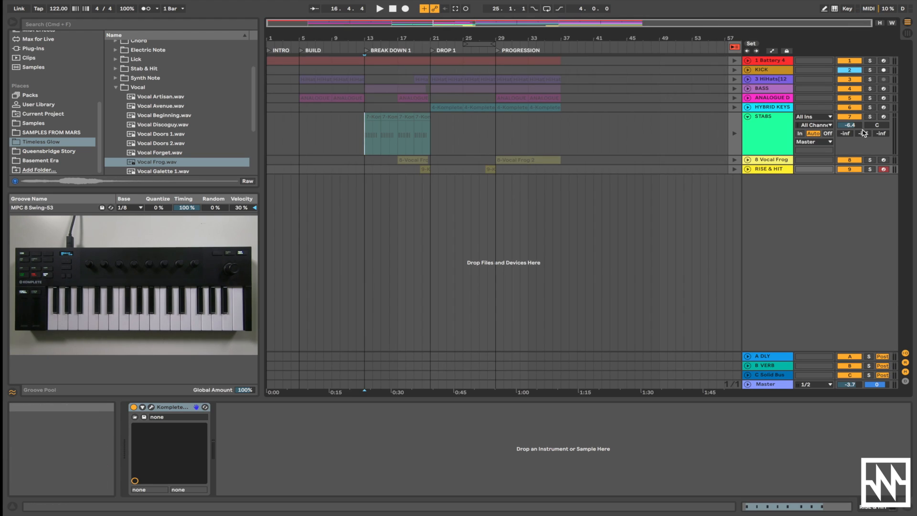
click(748, 169)
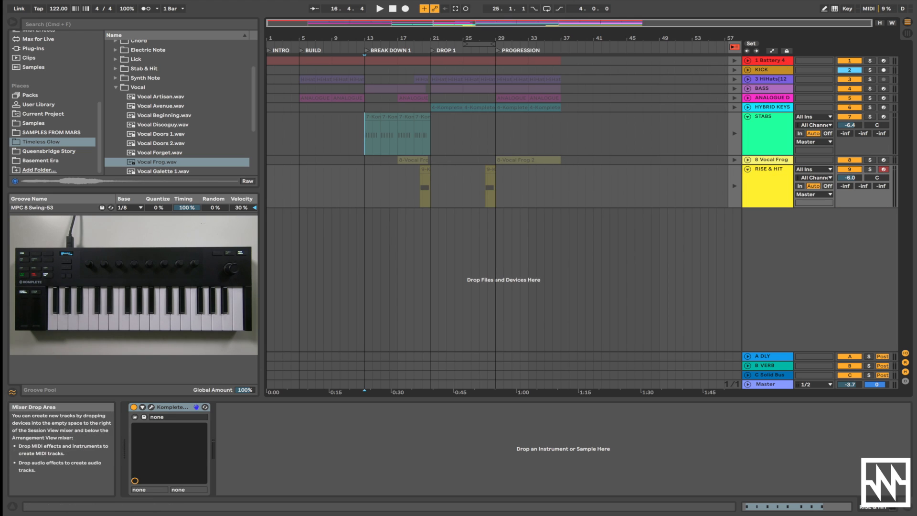
click(870, 169)
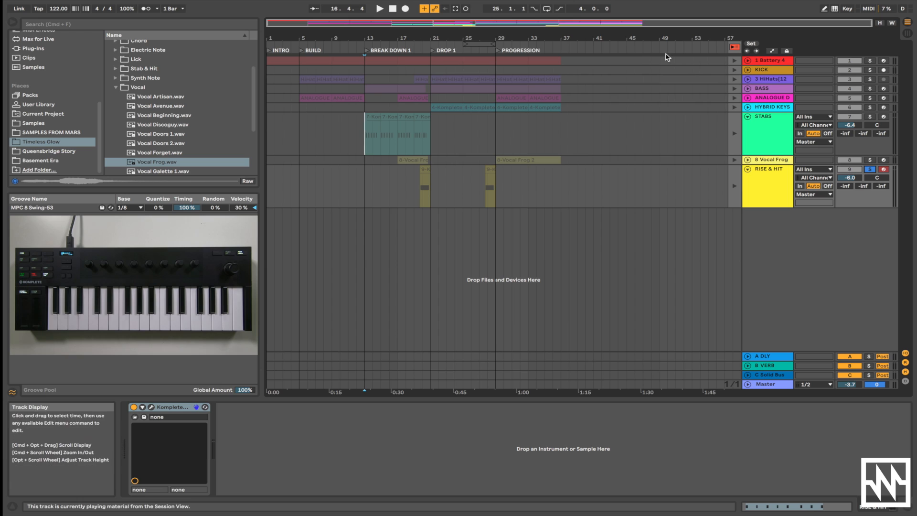
click(734, 47)
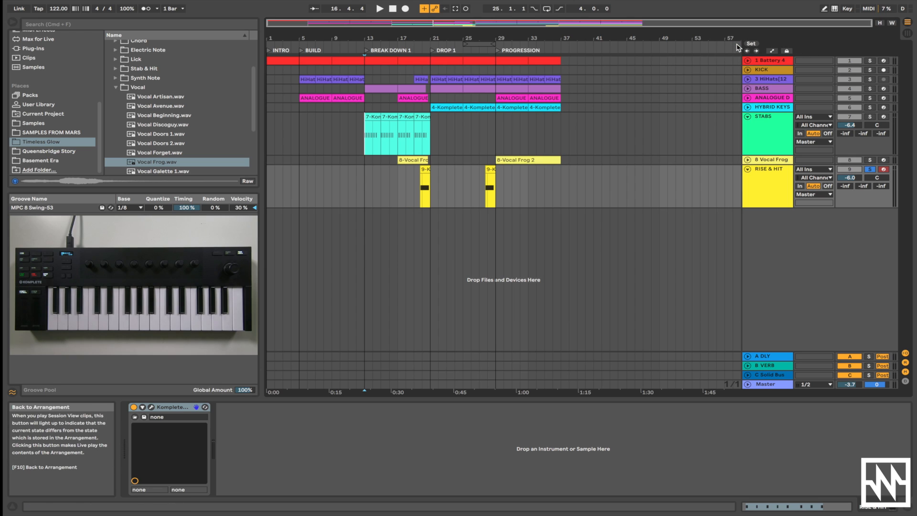
Step: Play the soloed RISE & HIT track from bar 19.3, just ahead of its first clip leading into DROP 1
click(420, 192)
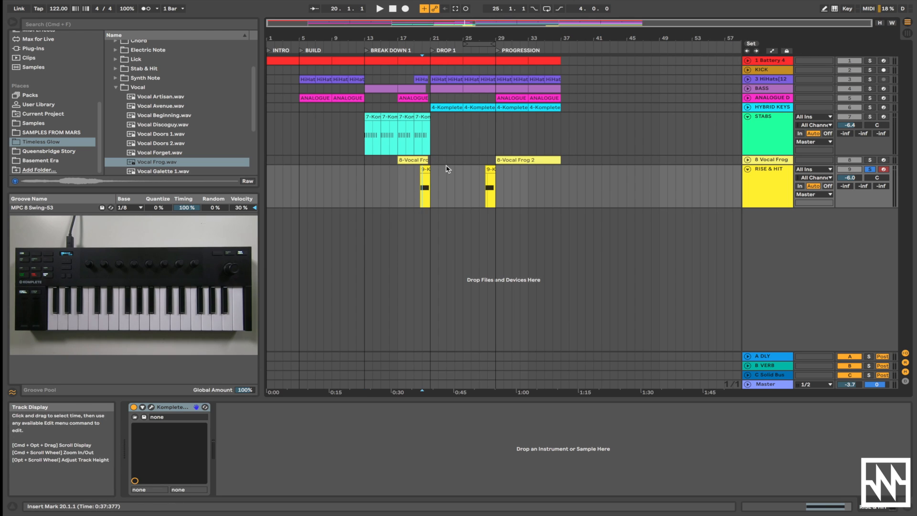
scroll(430, 172, up, 8)
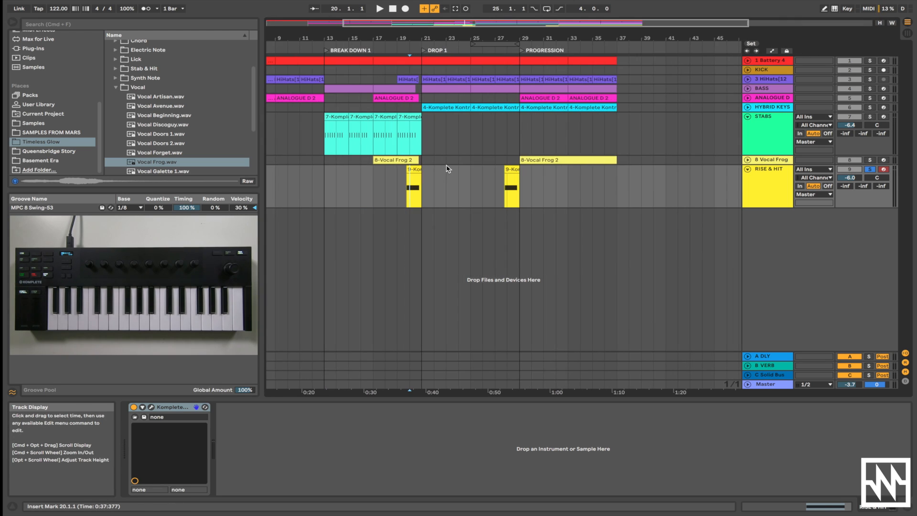
click(336, 202)
key(space)
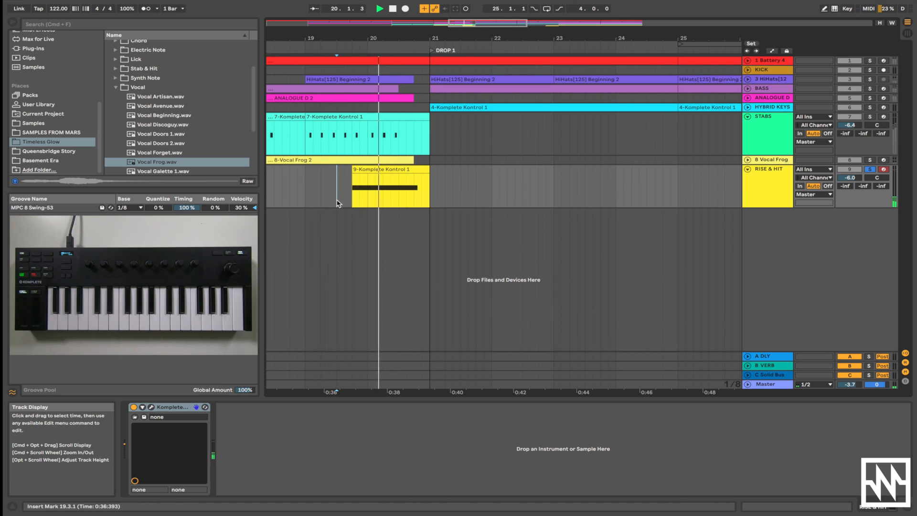
Step: Return to the Session View with the RISE & HIT track's Komplete Kontrol window open and reposition the window
key(shift+Tab)
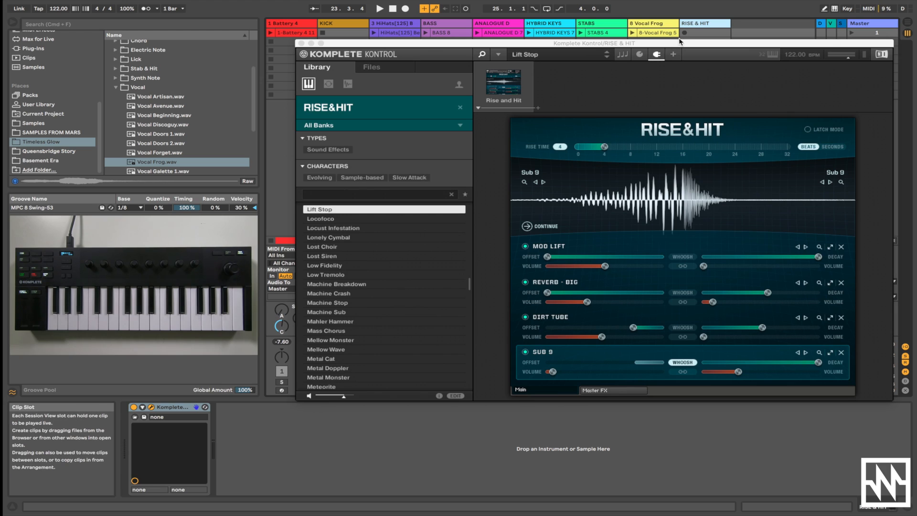
click(680, 44)
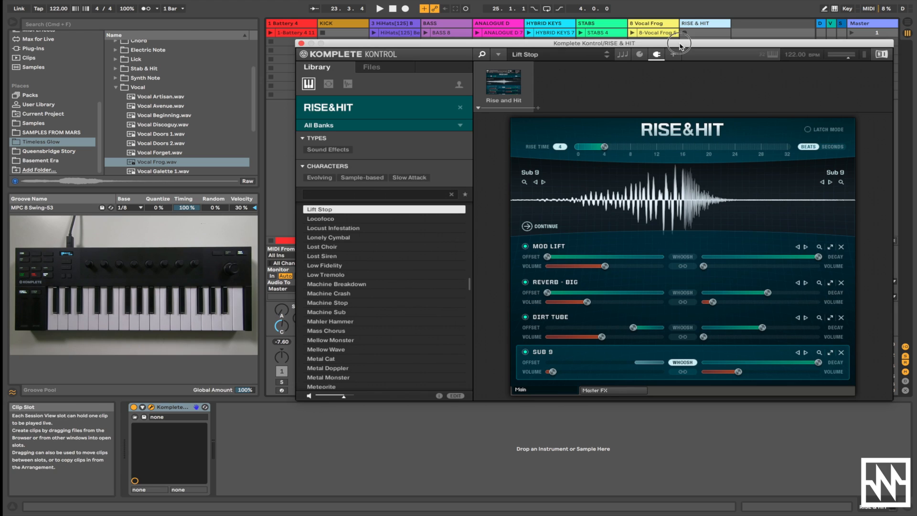
drag(679, 44, 652, 43)
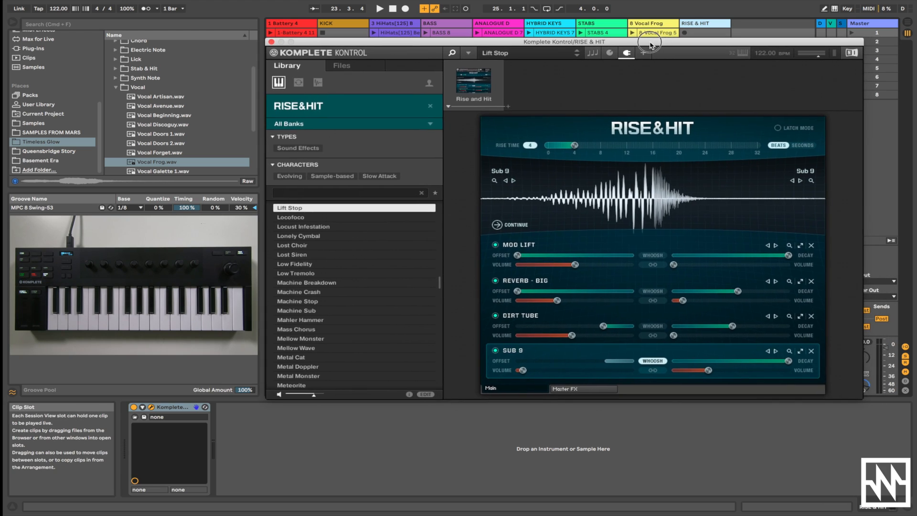
Step: Preview the Rise & Hit presets Locofoco, Locust Infestation, Lonely Cymbal, Lost Choir and Lost Siren, and close the Komplete Kontrol window
click(319, 218)
click(319, 227)
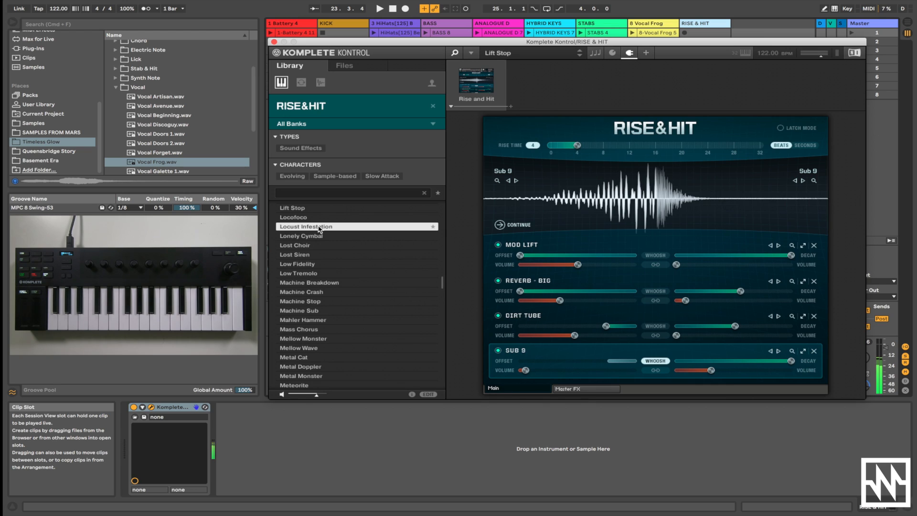
click(320, 237)
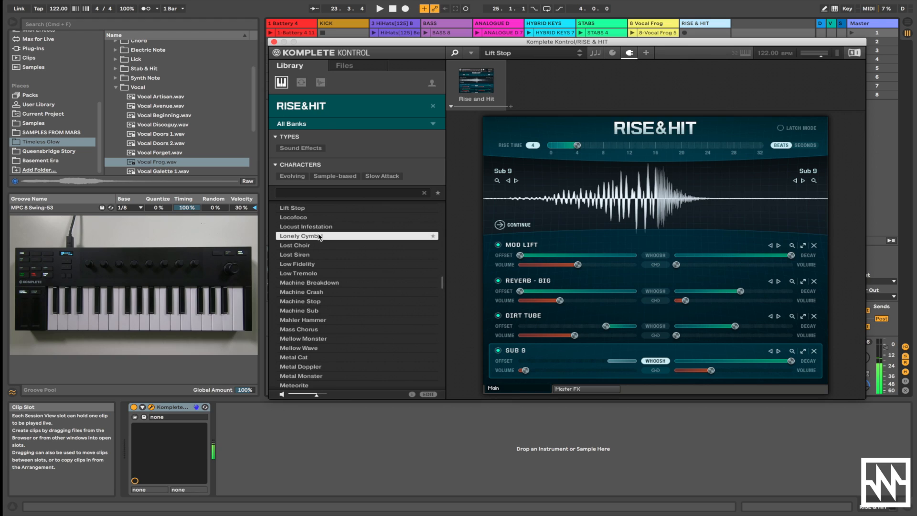
click(315, 245)
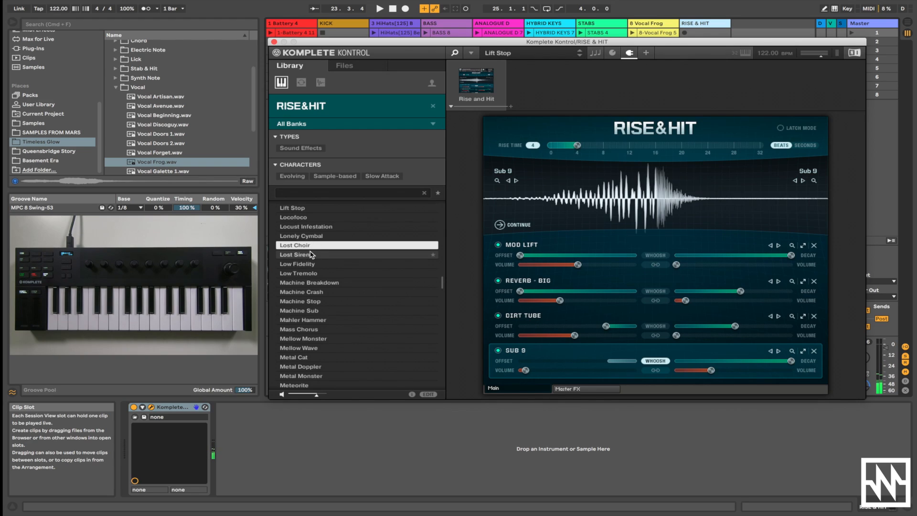
click(311, 256)
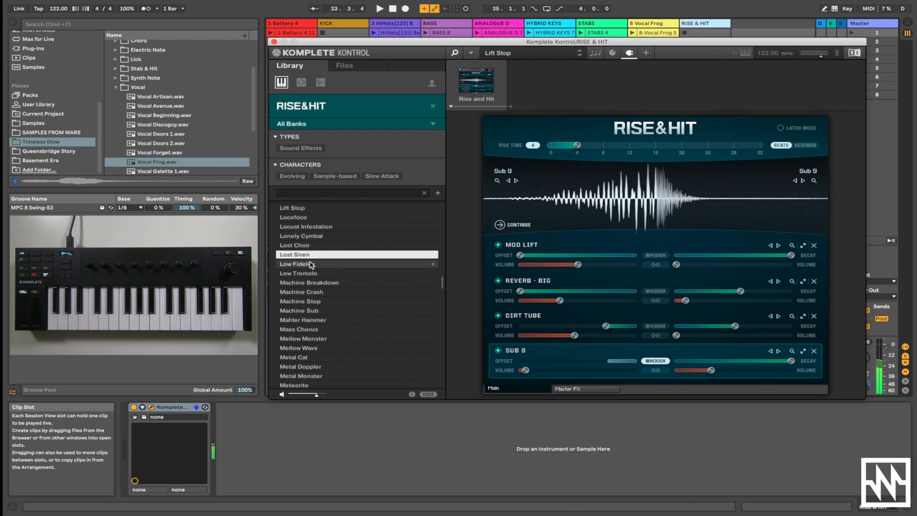
click(274, 42)
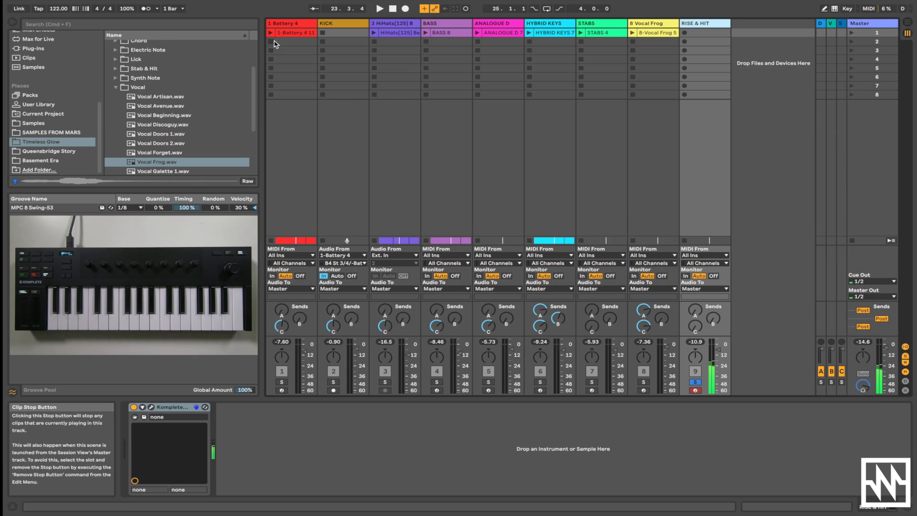
Step: Launch scene 1 to hear all the recorded loop clips together, and stop playback from the Arrangement View
key(space)
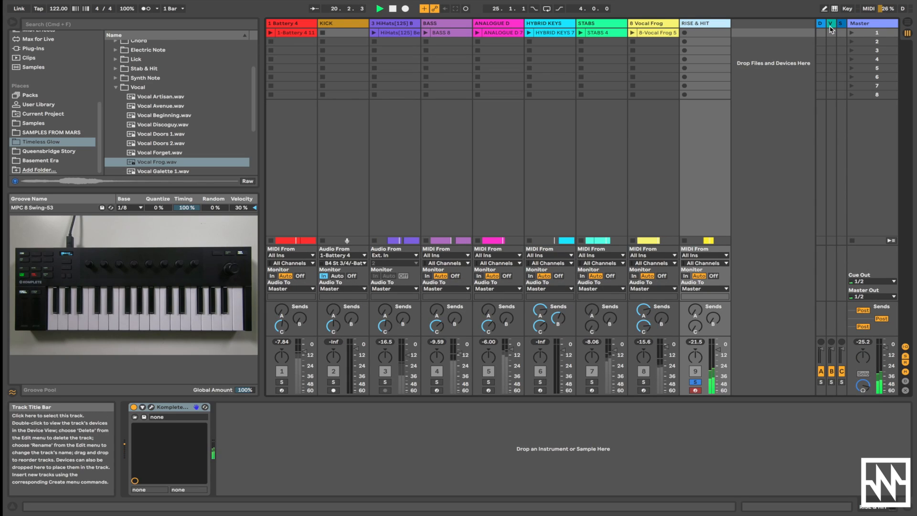
click(852, 33)
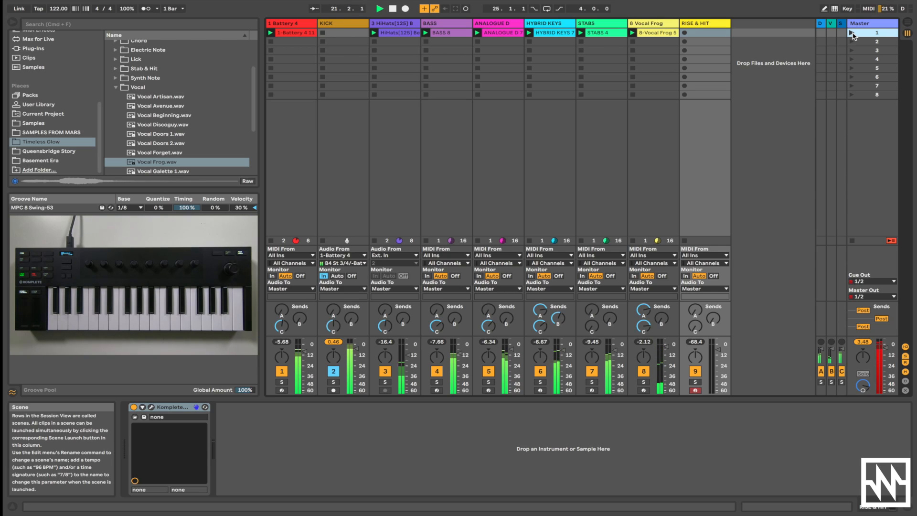
key(Tab)
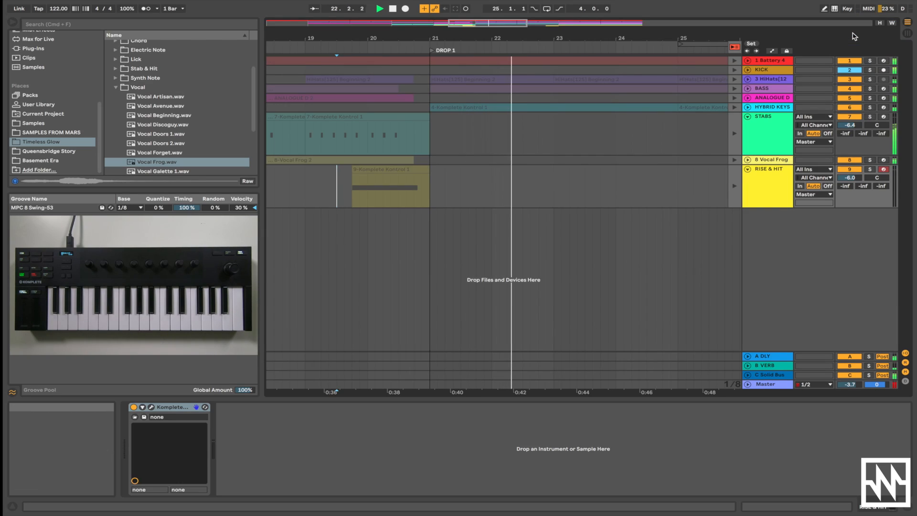
key(space)
key(Tab)
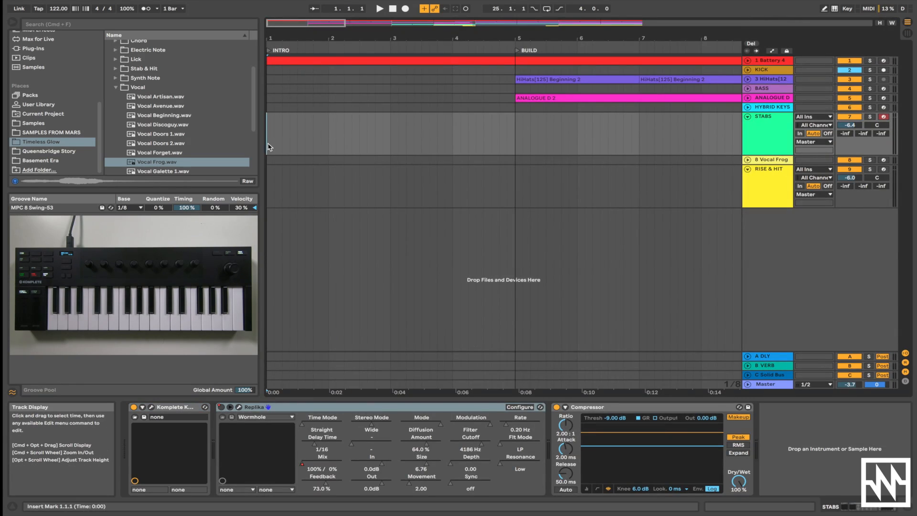
Step: Play the arrangement from bar 1 while viewing the Session View mixer, and fit the whole arrangement into the Arrangement View
key(Tab)
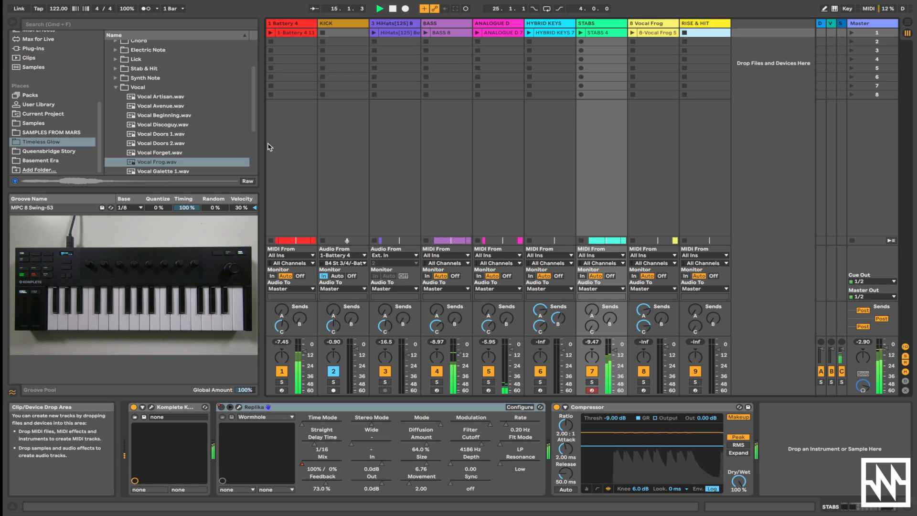
key(Tab)
key(w)
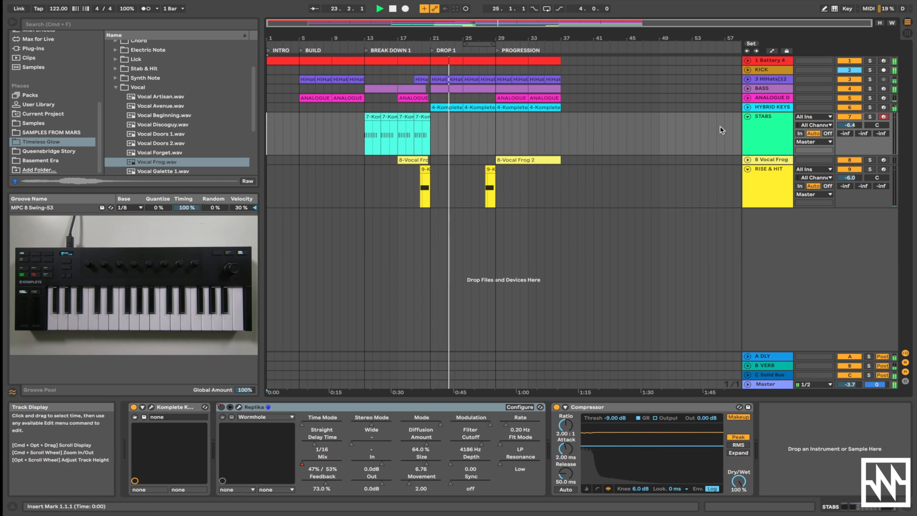
Step: Unfold all tracks in the Arrangement View and review their clips alongside the Session View during playback
click(747, 117)
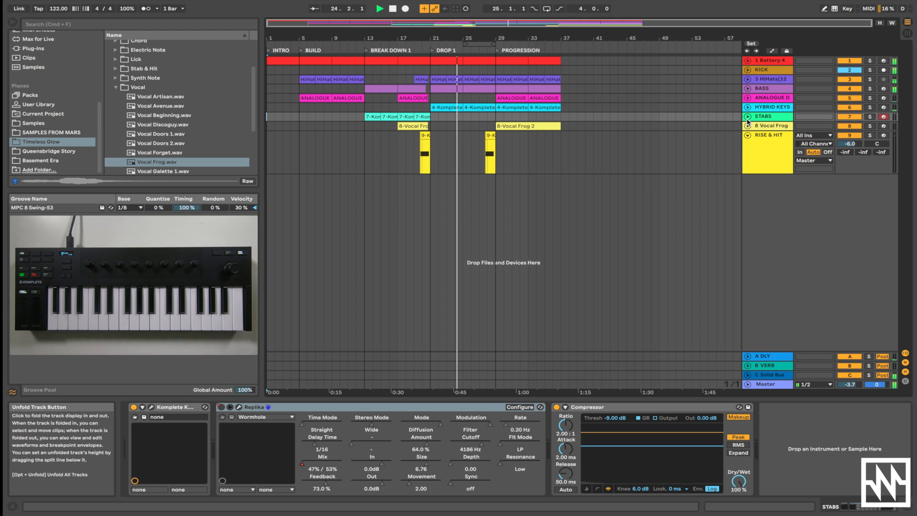
alt+click(747, 116)
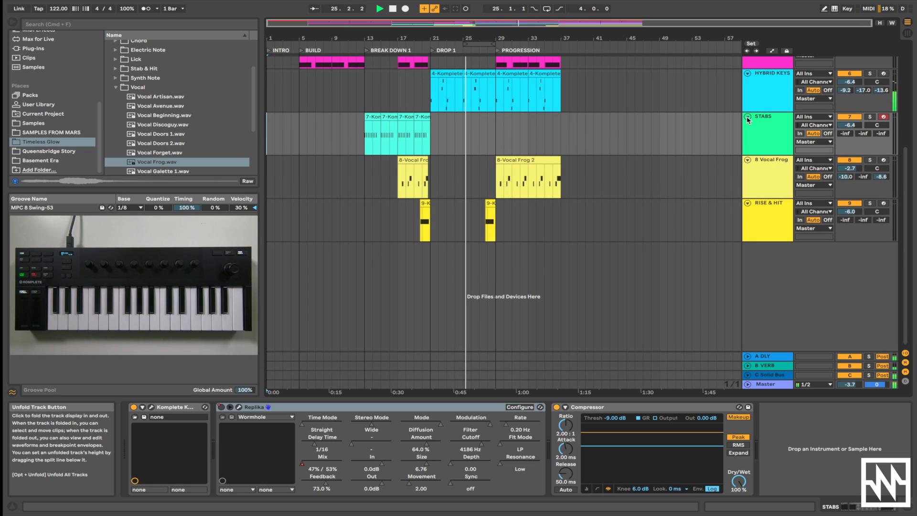
scroll(618, 185, up, 5)
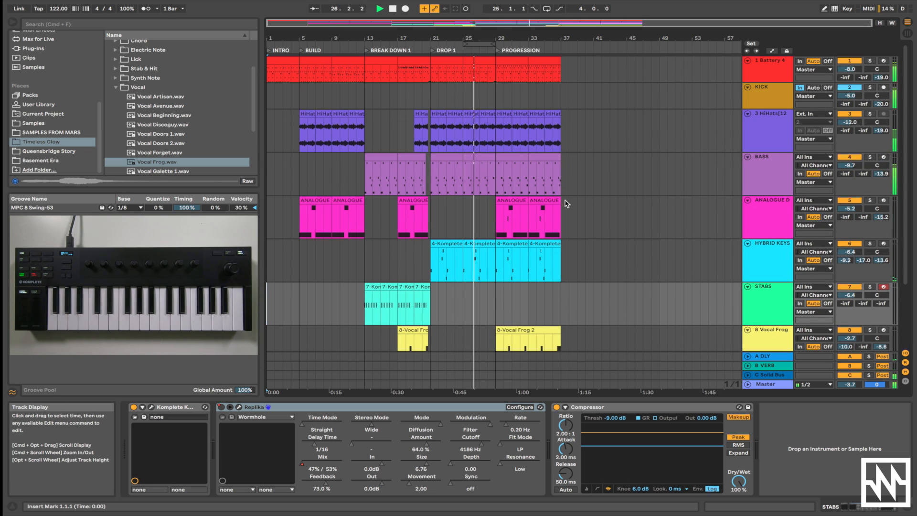
scroll(560, 208, up, 5)
scroll(561, 208, down, 5)
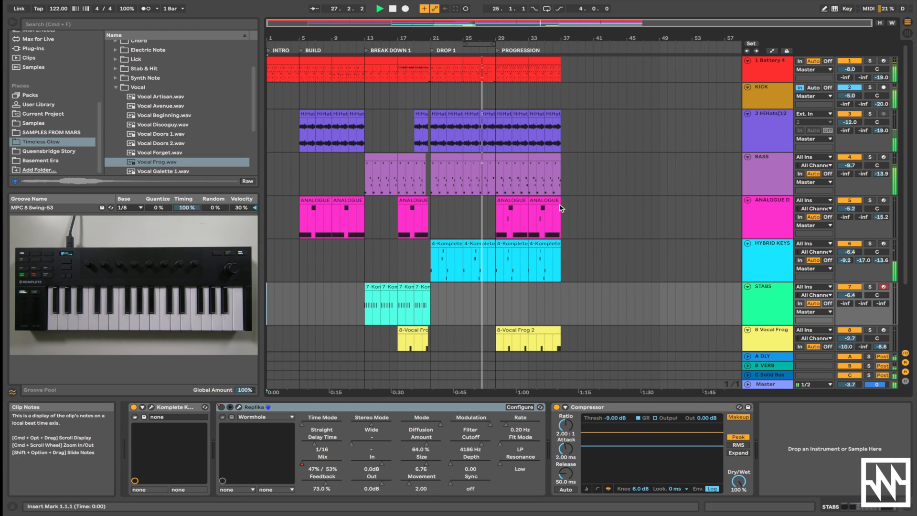
key(Tab)
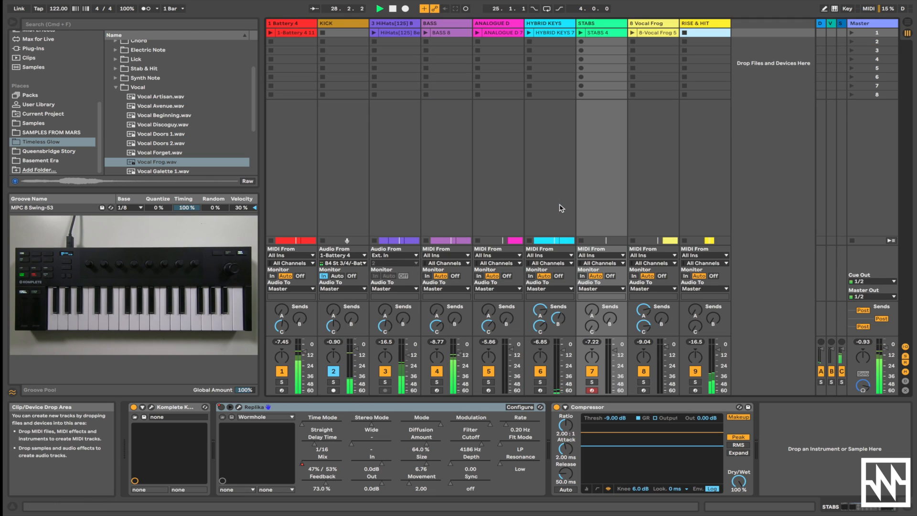
key(Tab)
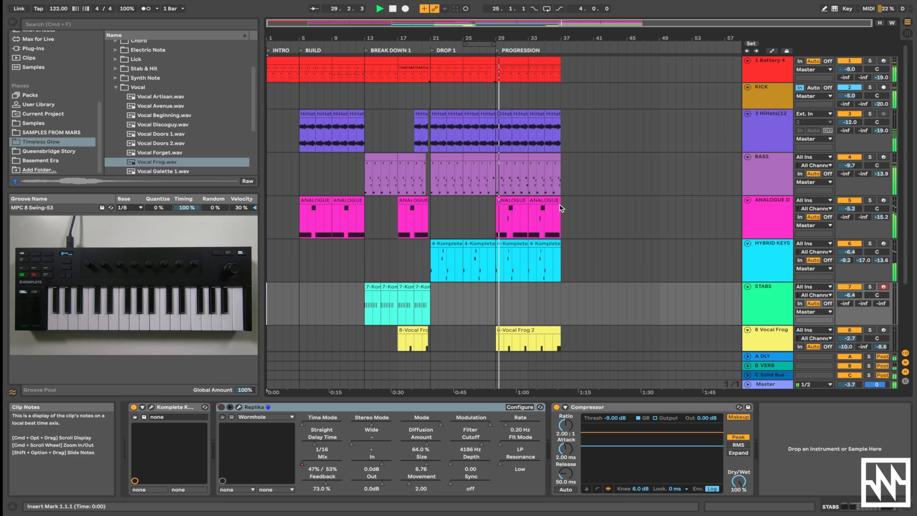